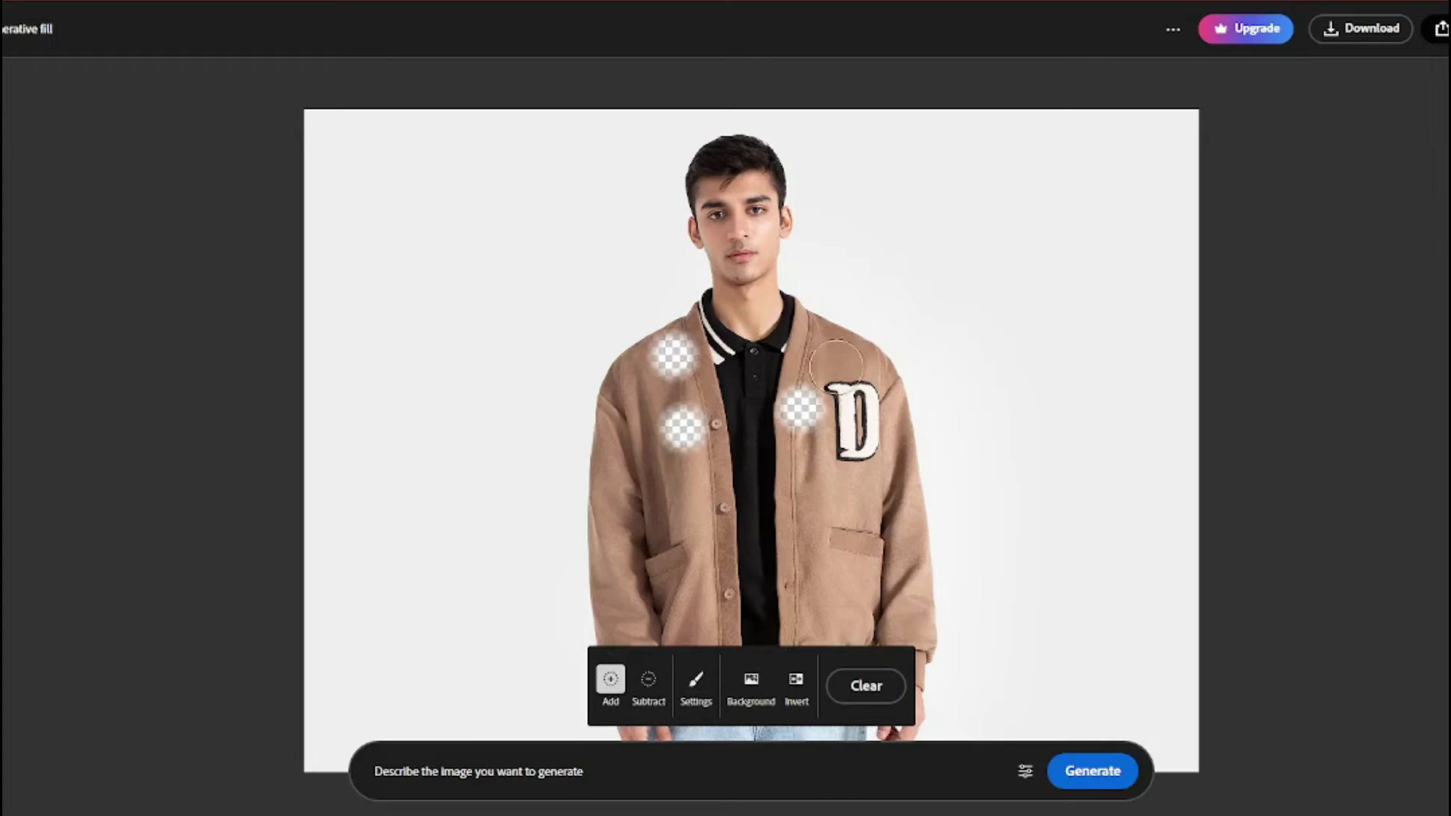
Step: Brush over the man's brown jacket and black shirt to mask all the clothing below his neck
{"action": "left_click", "coordinate": [835, 358]}
{"action": "left_click", "coordinate": [836, 520]}
{"action": "left_click", "coordinate": [651, 405]}
{"action": "mouse_move", "coordinate": [706, 298]}
{"action": "left_mouse_down"}
{"action": "mouse_move", "coordinate": [907, 453]}
{"action": "mouse_move", "coordinate": [865, 495]}
{"action": "mouse_move", "coordinate": [832, 635]}
{"action": "mouse_move", "coordinate": [680, 529]}
{"action": "mouse_move", "coordinate": [760, 631]}
{"action": "left_mouse_up"}
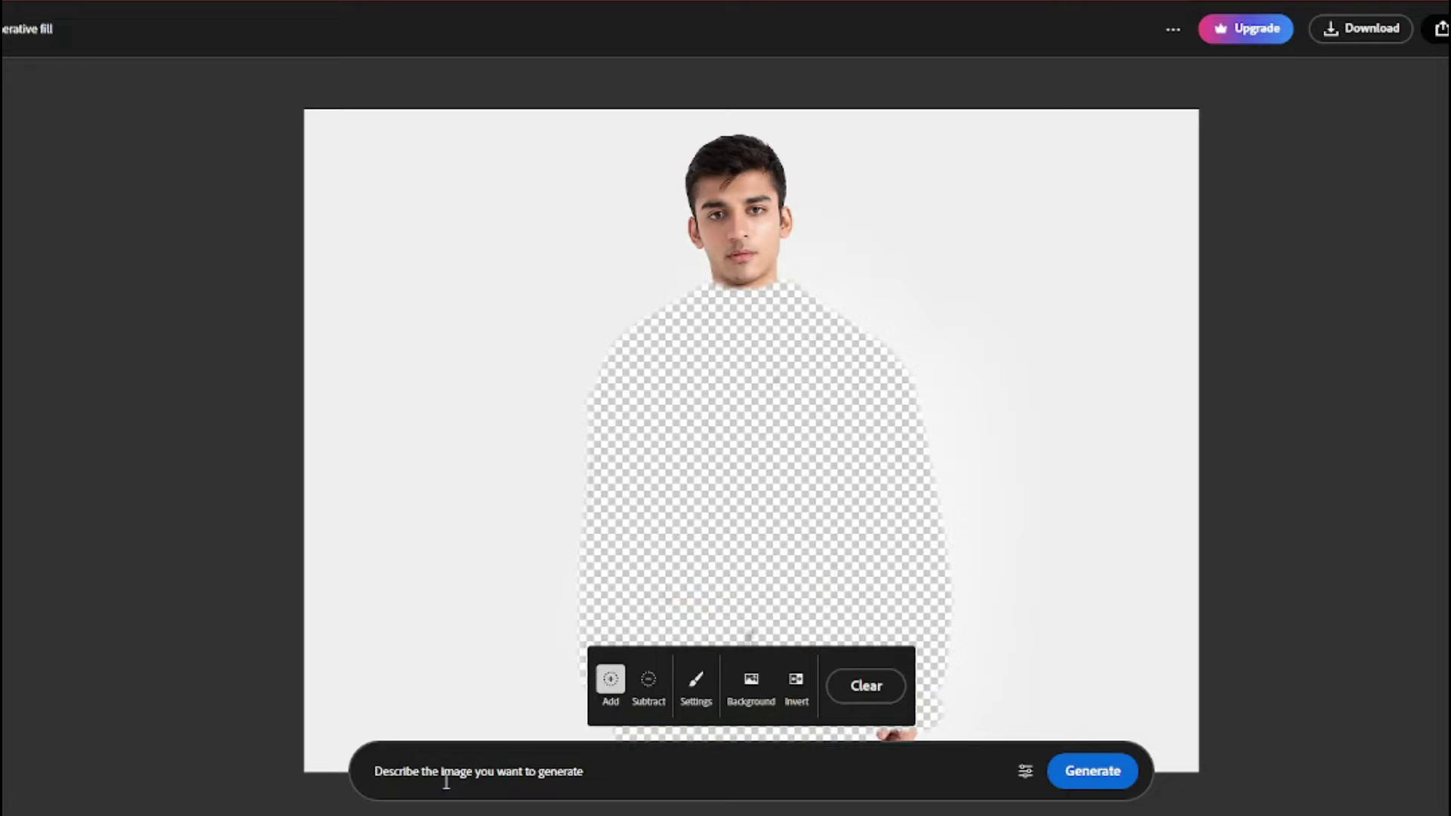
Step: Fill the masked clothing area using the prompt "blue formal suit" and request more variations
{"action": "left_click", "coordinate": [446, 771]}
{"action": "type", "text": "blue formal suit"}
{"action": "left_click", "coordinate": [1088, 771]}
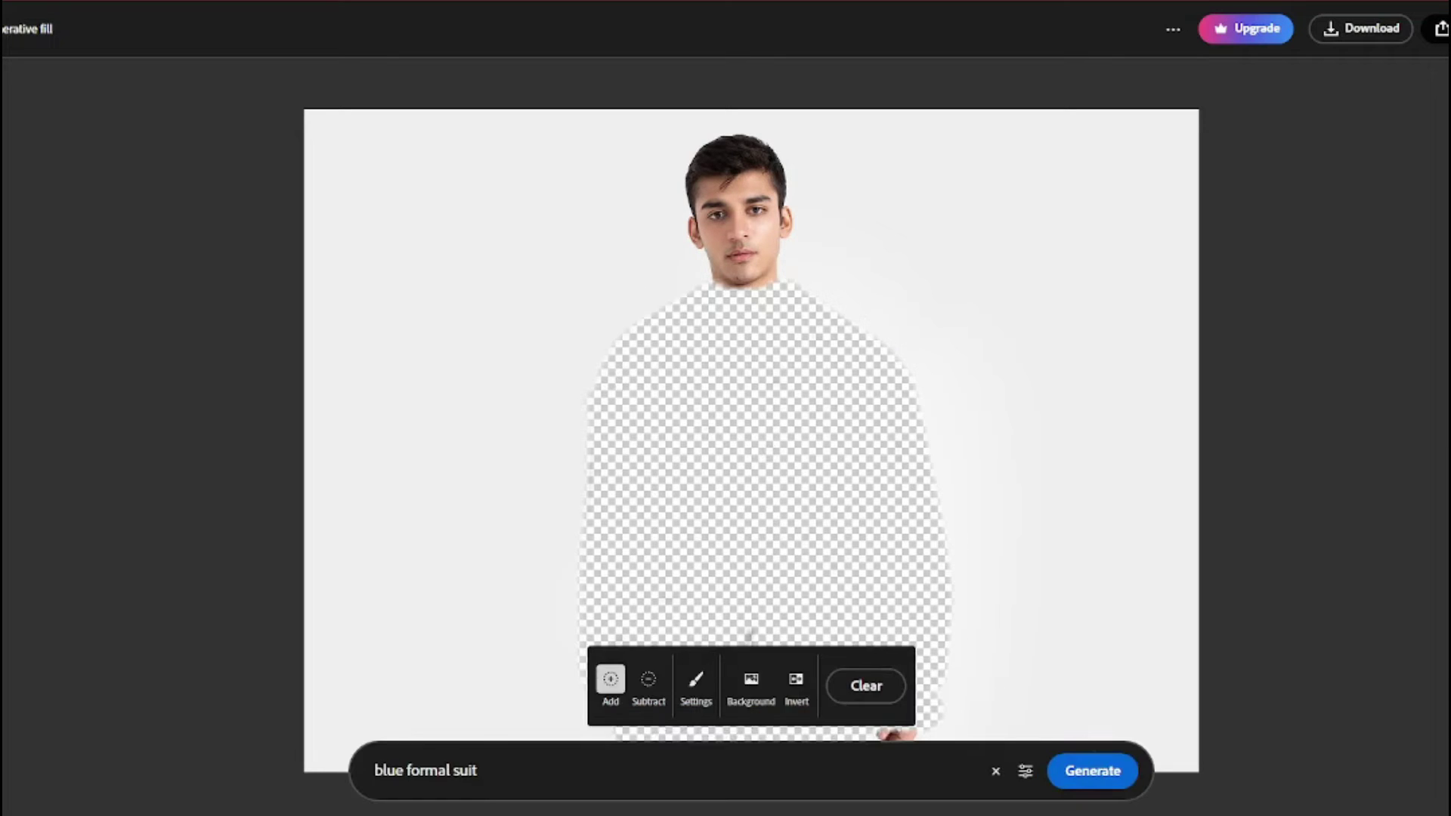
{"action": "key", "text": "Return"}
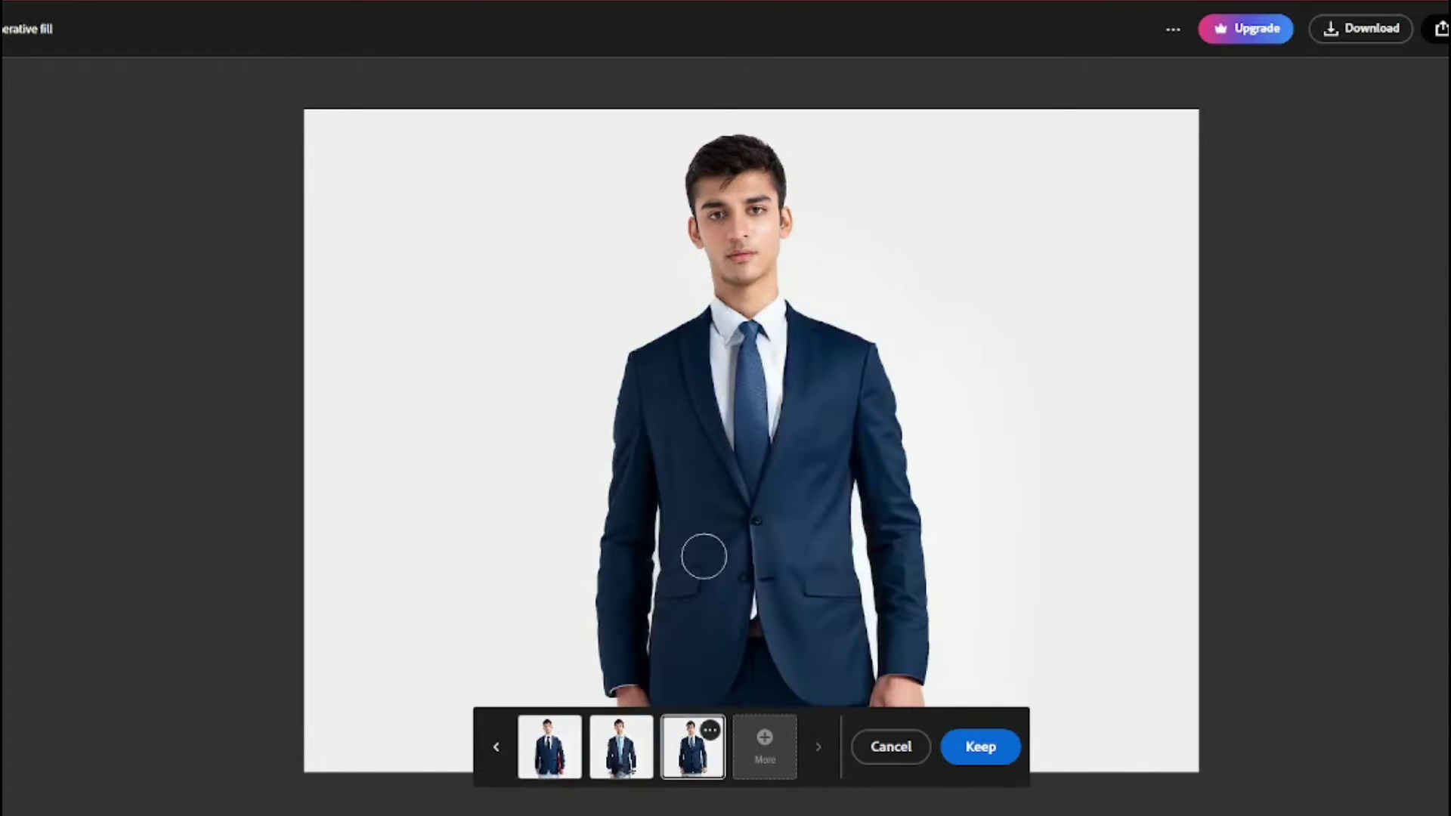
{"action": "left_click", "coordinate": [764, 745]}
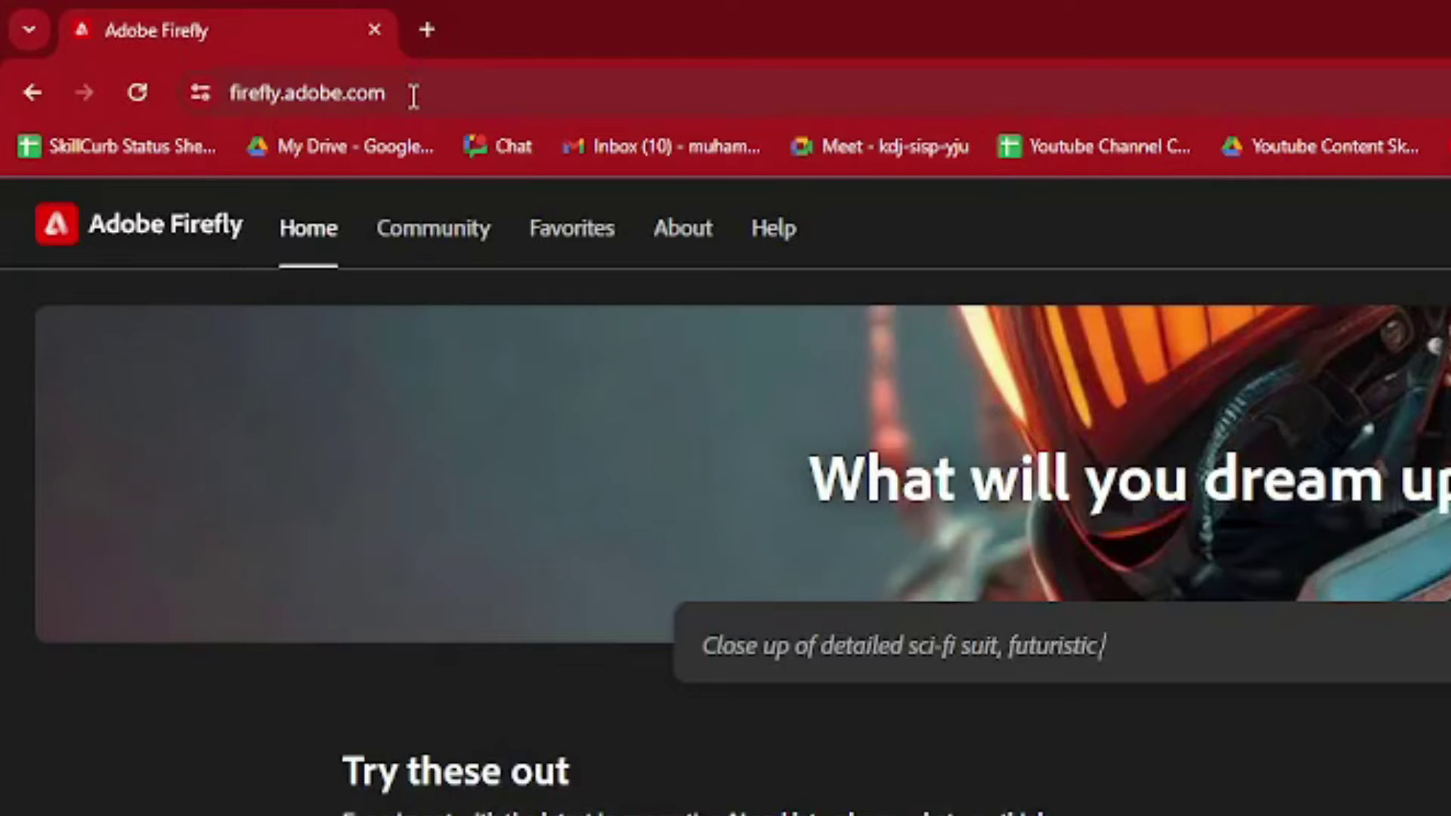
{"action": "left_click", "coordinate": [214, 48]}
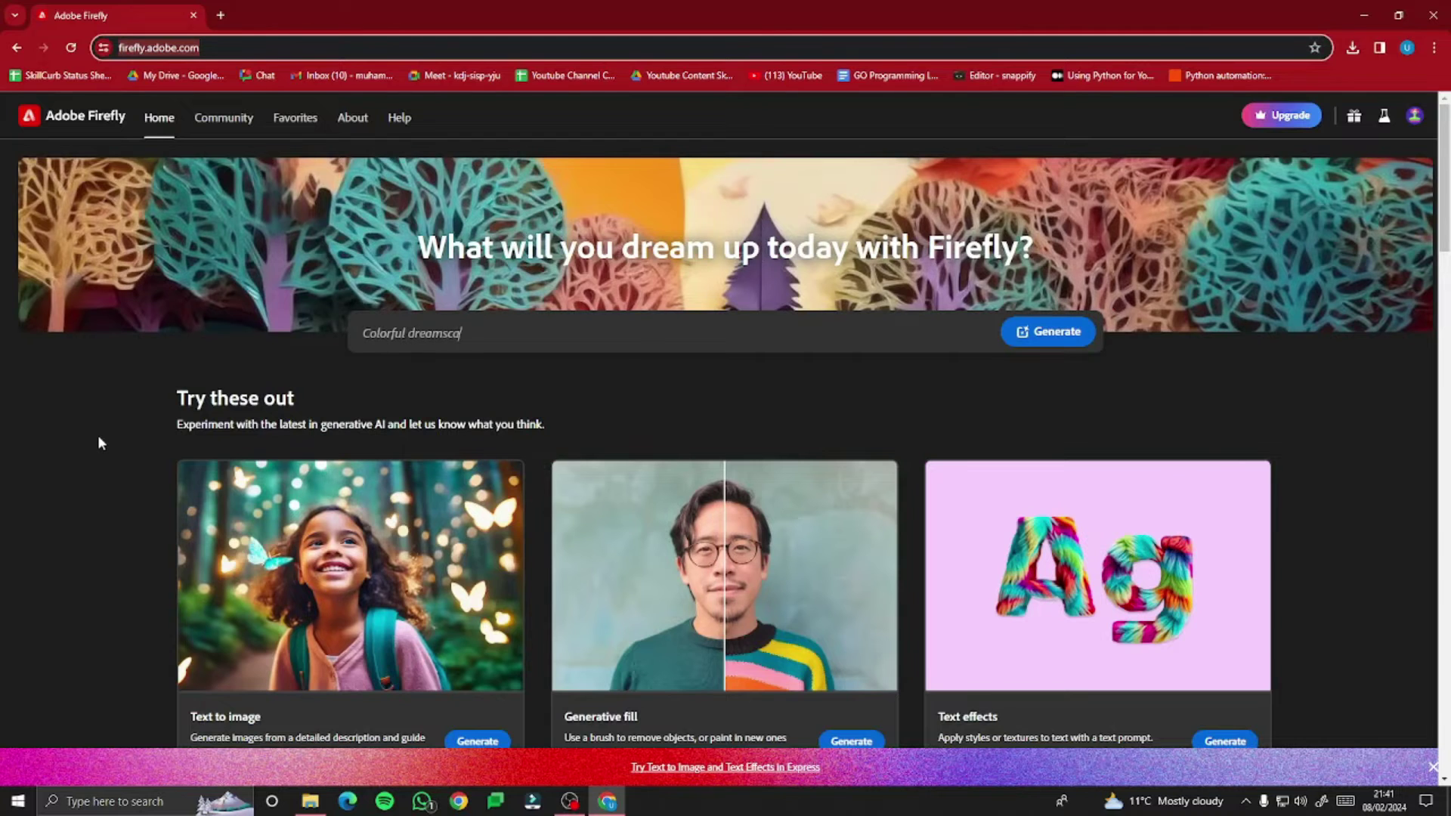
{"action": "scroll", "coordinate": [100, 443], "scroll_direction": "down", "scroll_amount": 10}
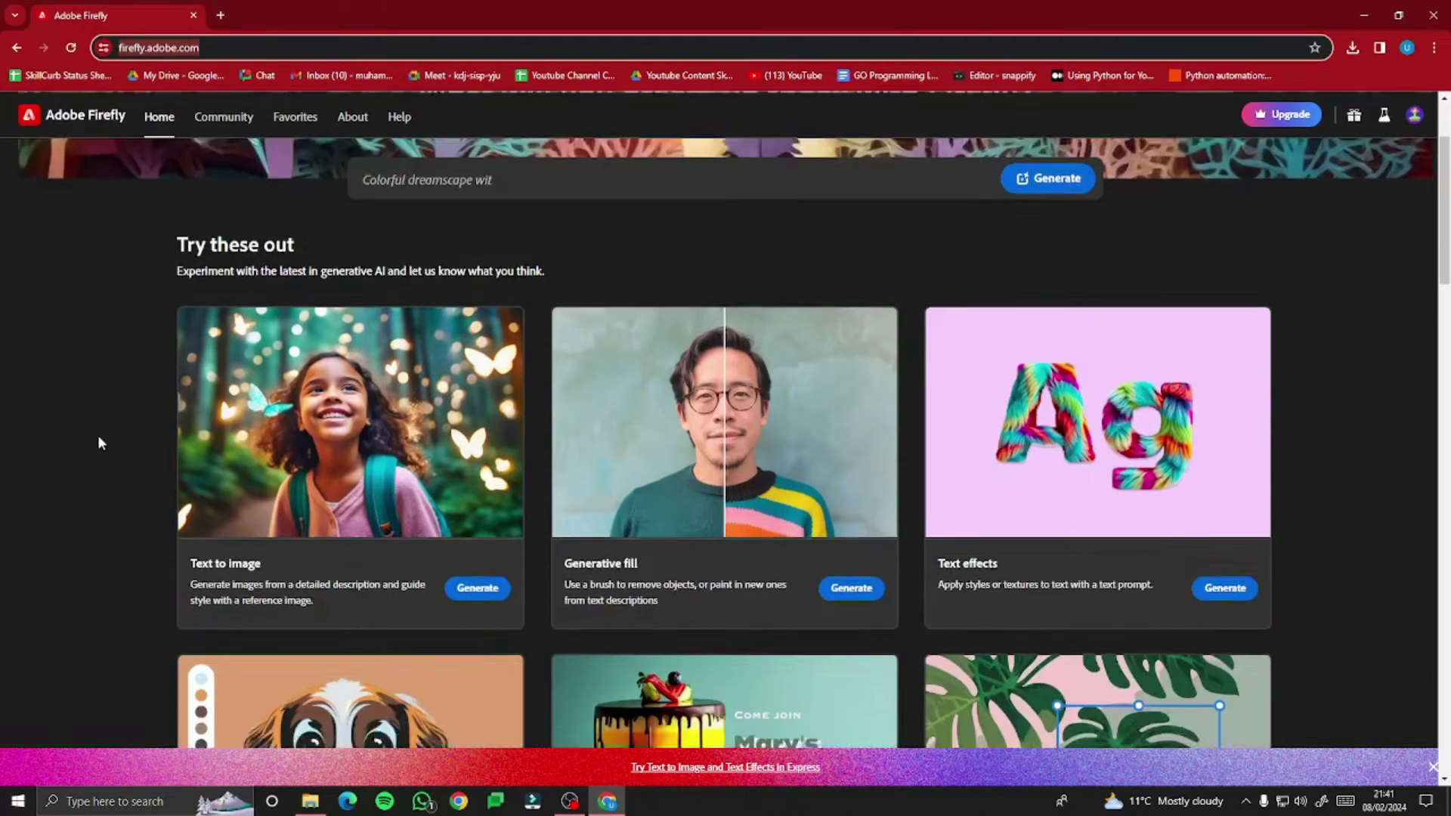
{"action": "scroll", "coordinate": [100, 443], "scroll_direction": "up", "scroll_amount": 10}
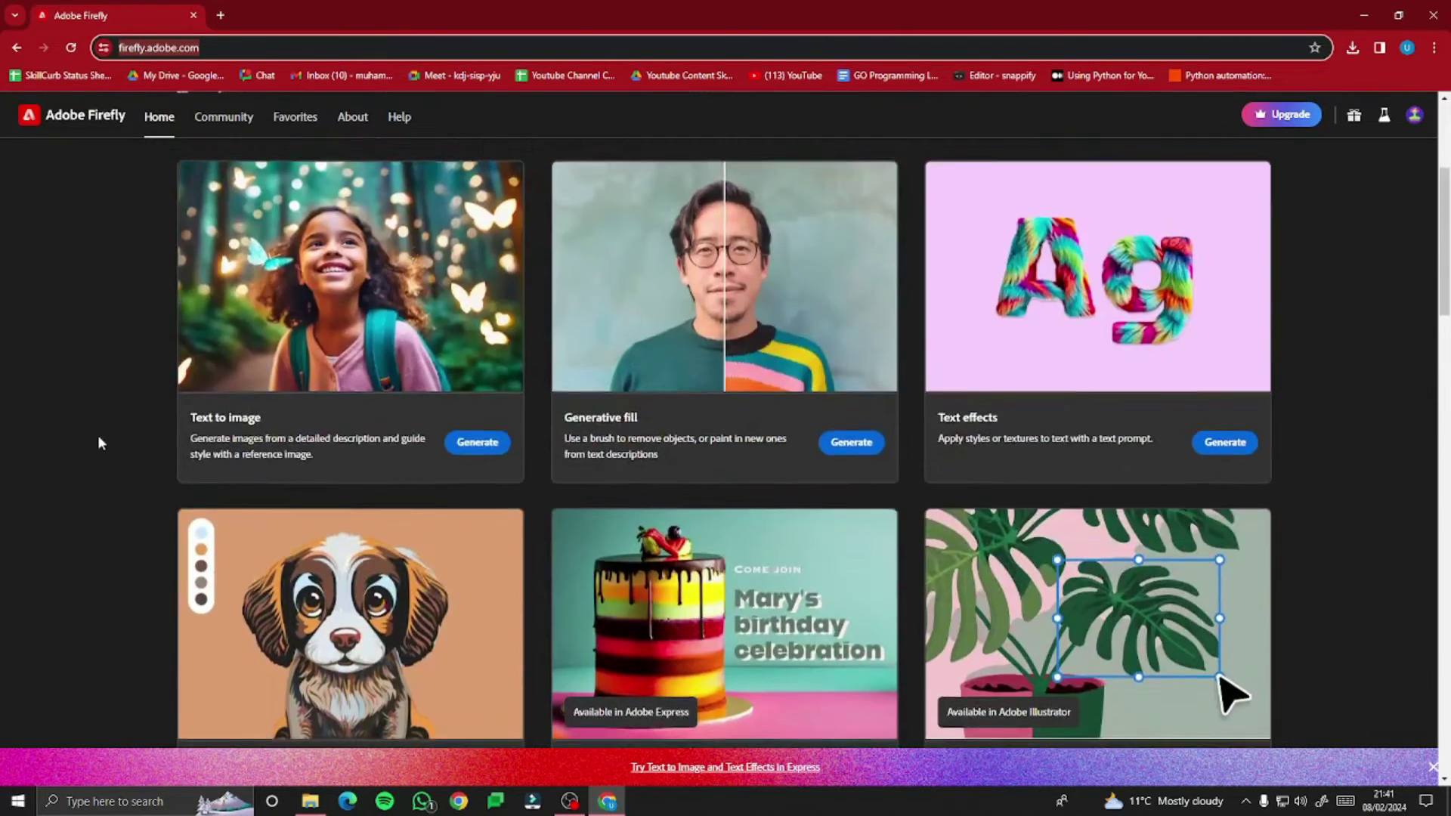
{"action": "scroll", "coordinate": [689, 532], "scroll_direction": "down", "scroll_amount": 3}
{"action": "scroll", "coordinate": [690, 532], "scroll_direction": "down", "scroll_amount": 1}
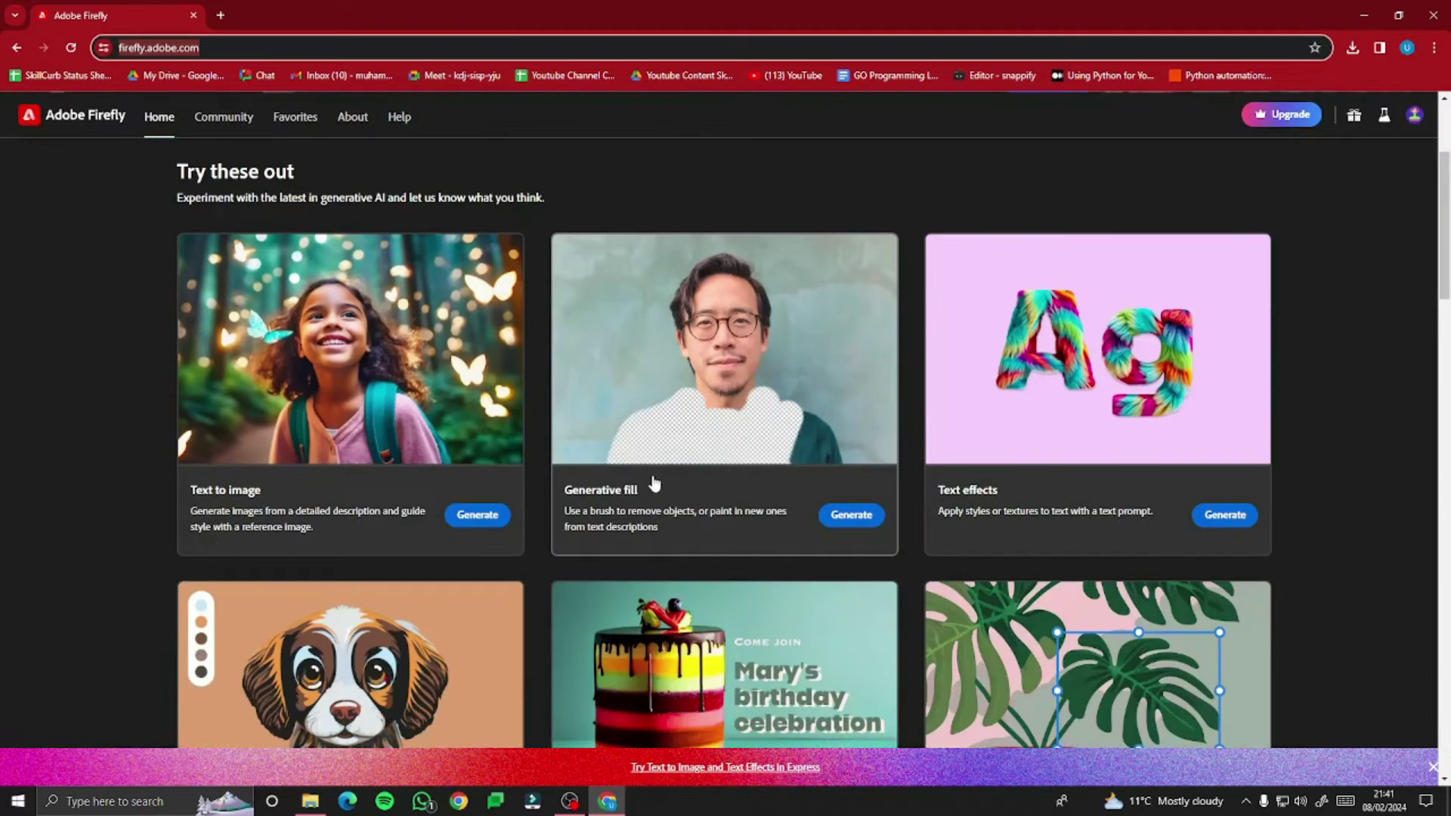
{"action": "left_click", "coordinate": [850, 516]}
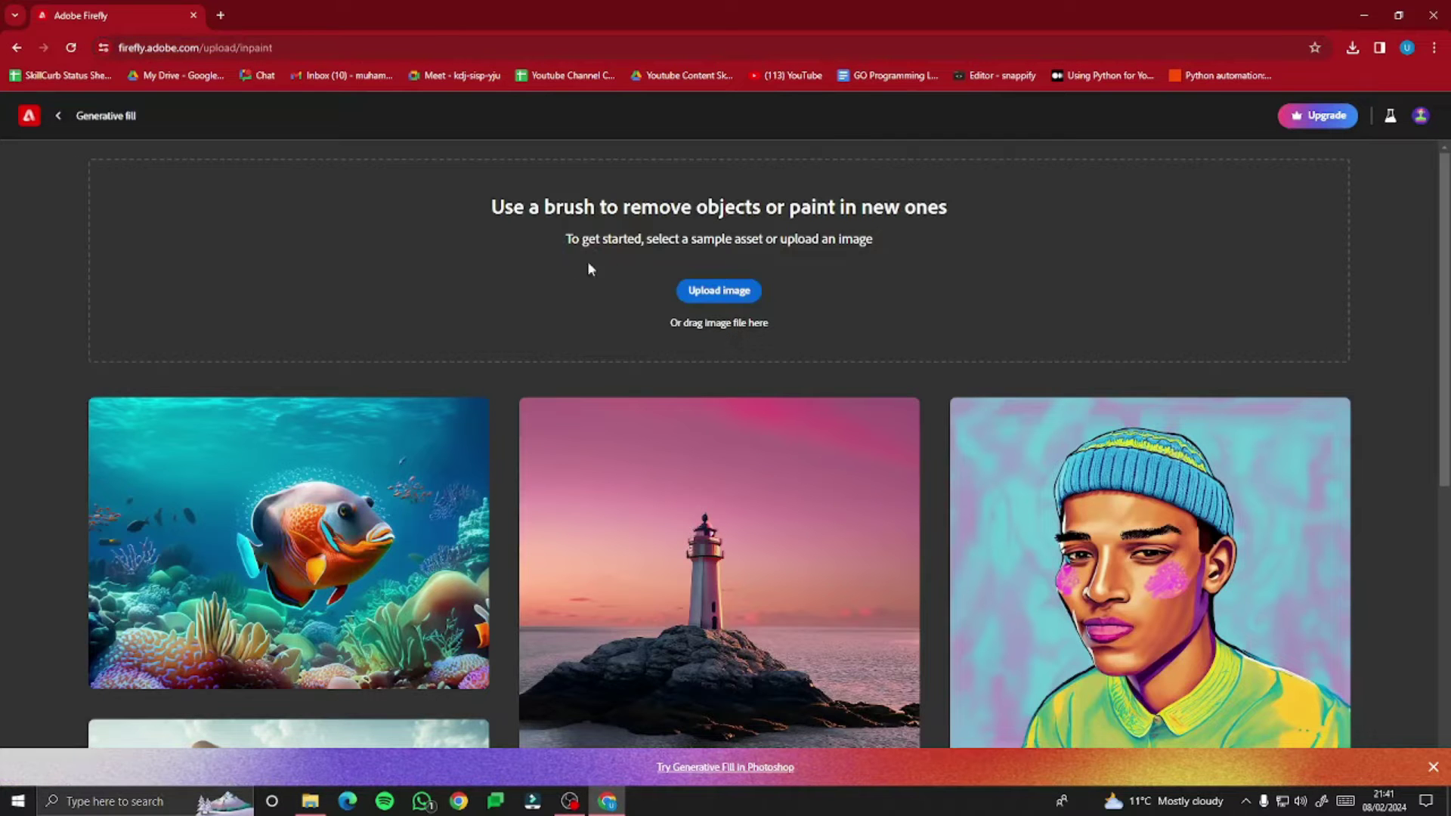
{"action": "left_click", "coordinate": [719, 291]}
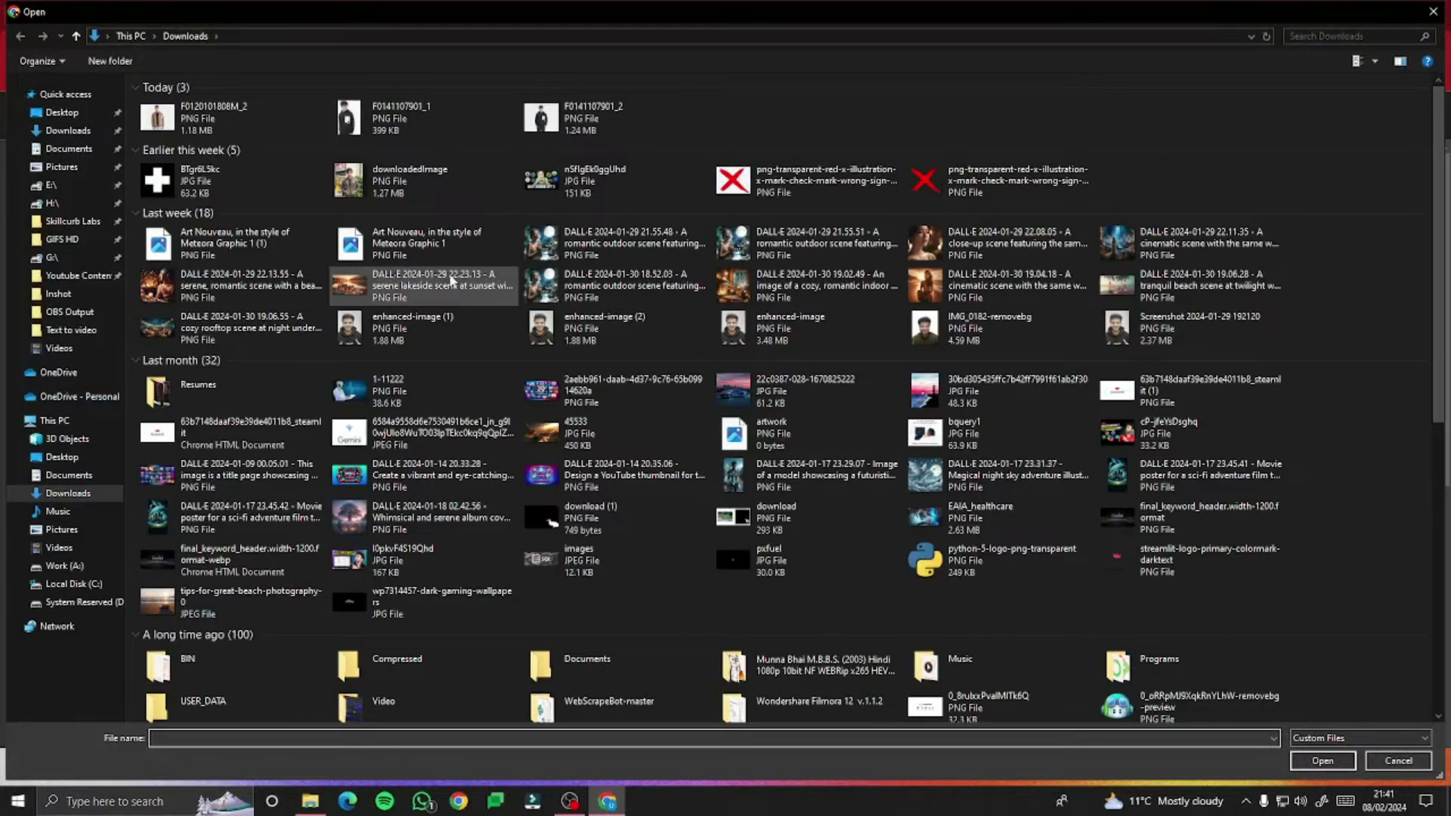
{"action": "double_click", "coordinate": [207, 124]}
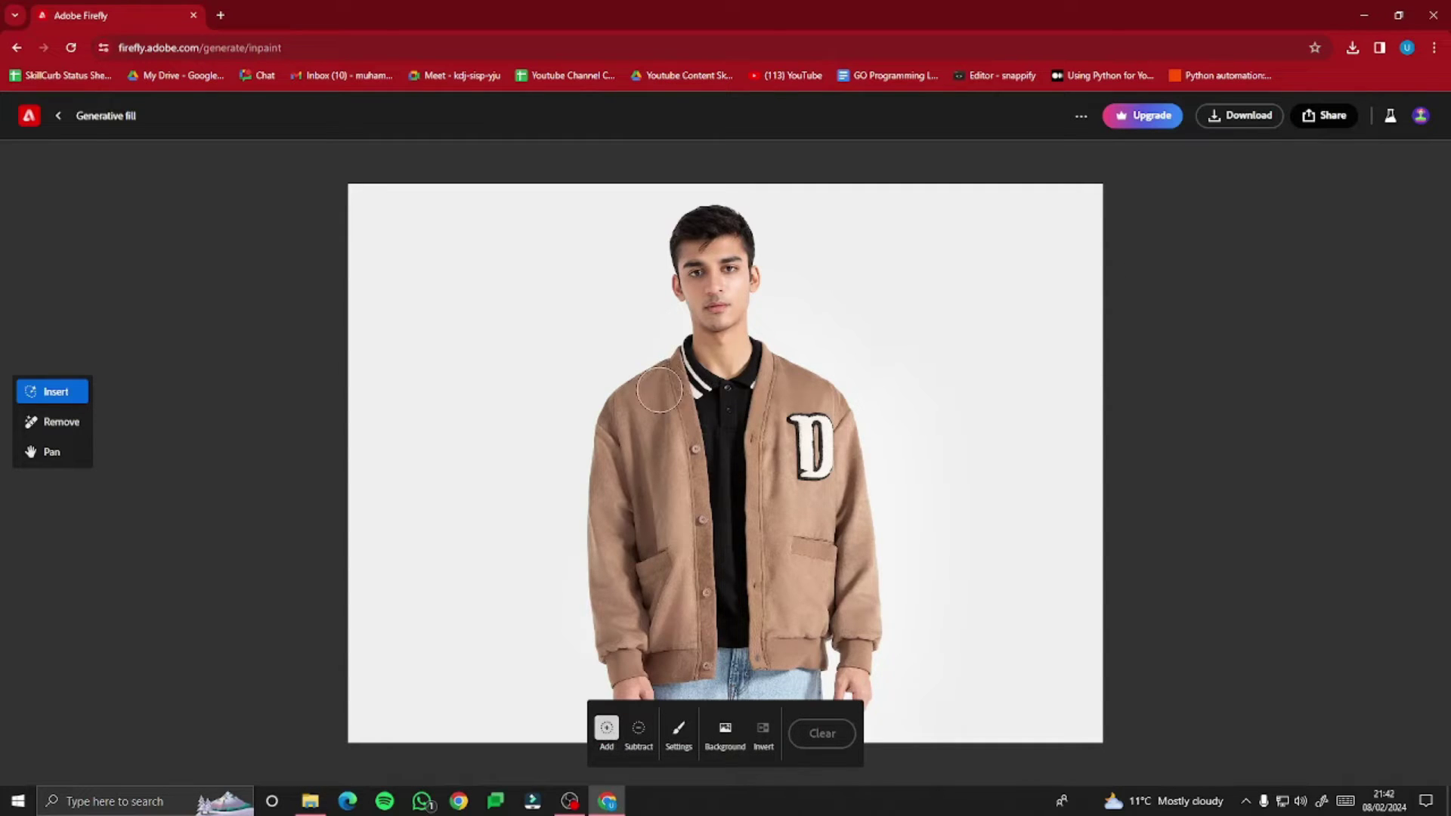
Step: Start the mask by brushing six separate spots on both sides of the brown jacket's front
{"action": "left_click", "coordinate": [660, 390]}
{"action": "left_click", "coordinate": [667, 452]}
{"action": "left_click", "coordinate": [766, 436]}
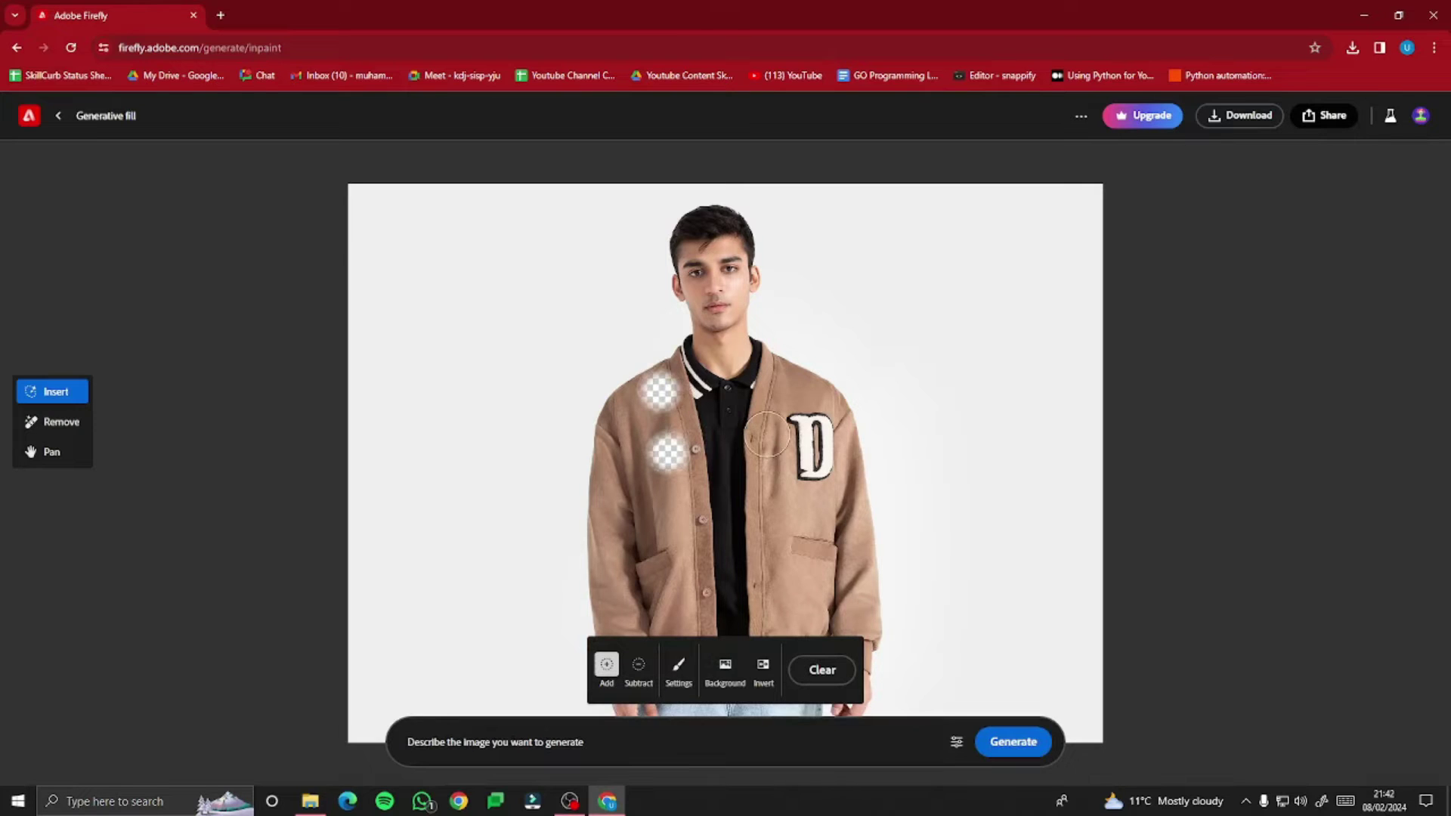
{"action": "left_click", "coordinate": [796, 395]}
{"action": "left_click", "coordinate": [801, 464]}
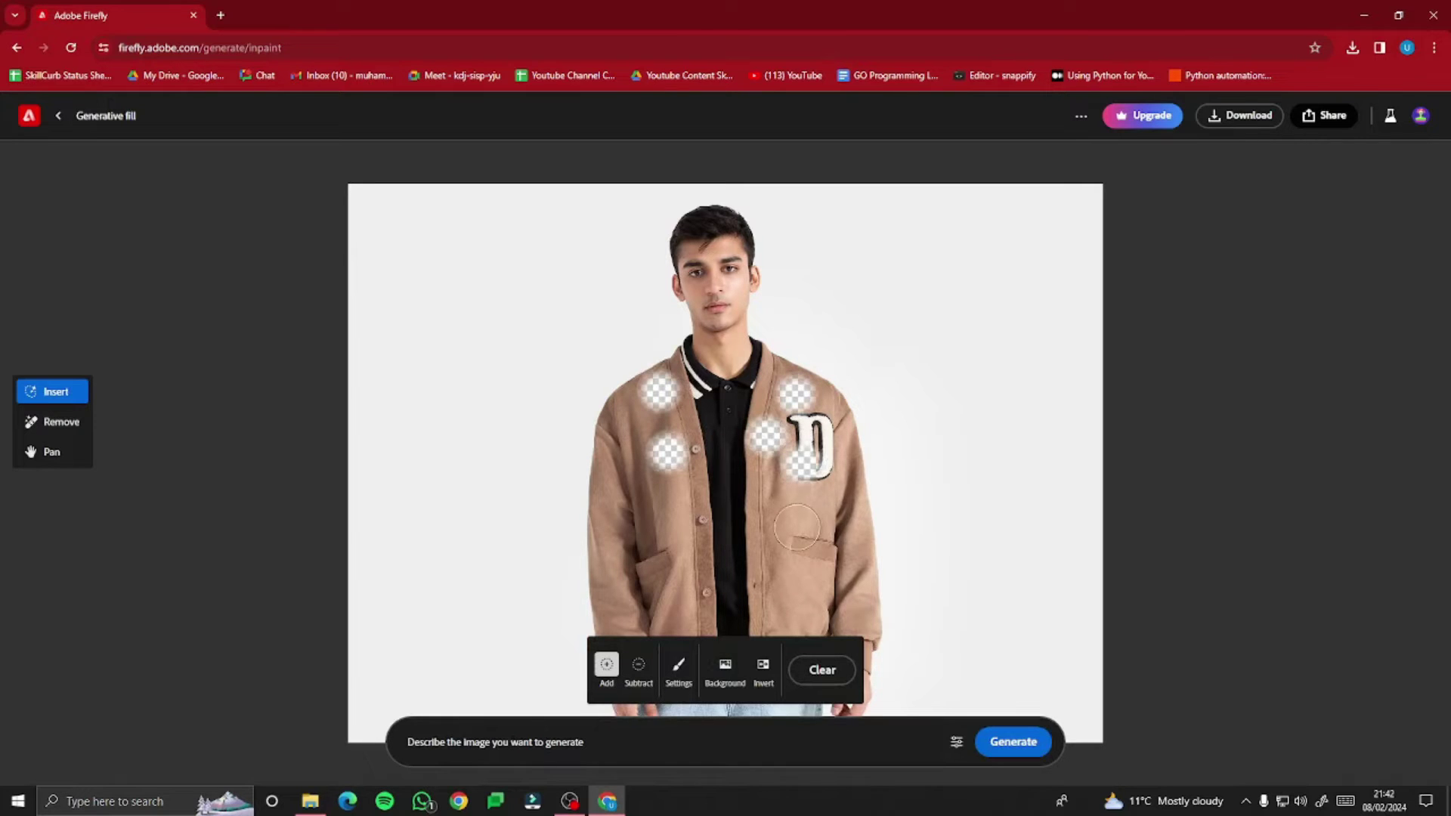
{"action": "left_click", "coordinate": [796, 528]}
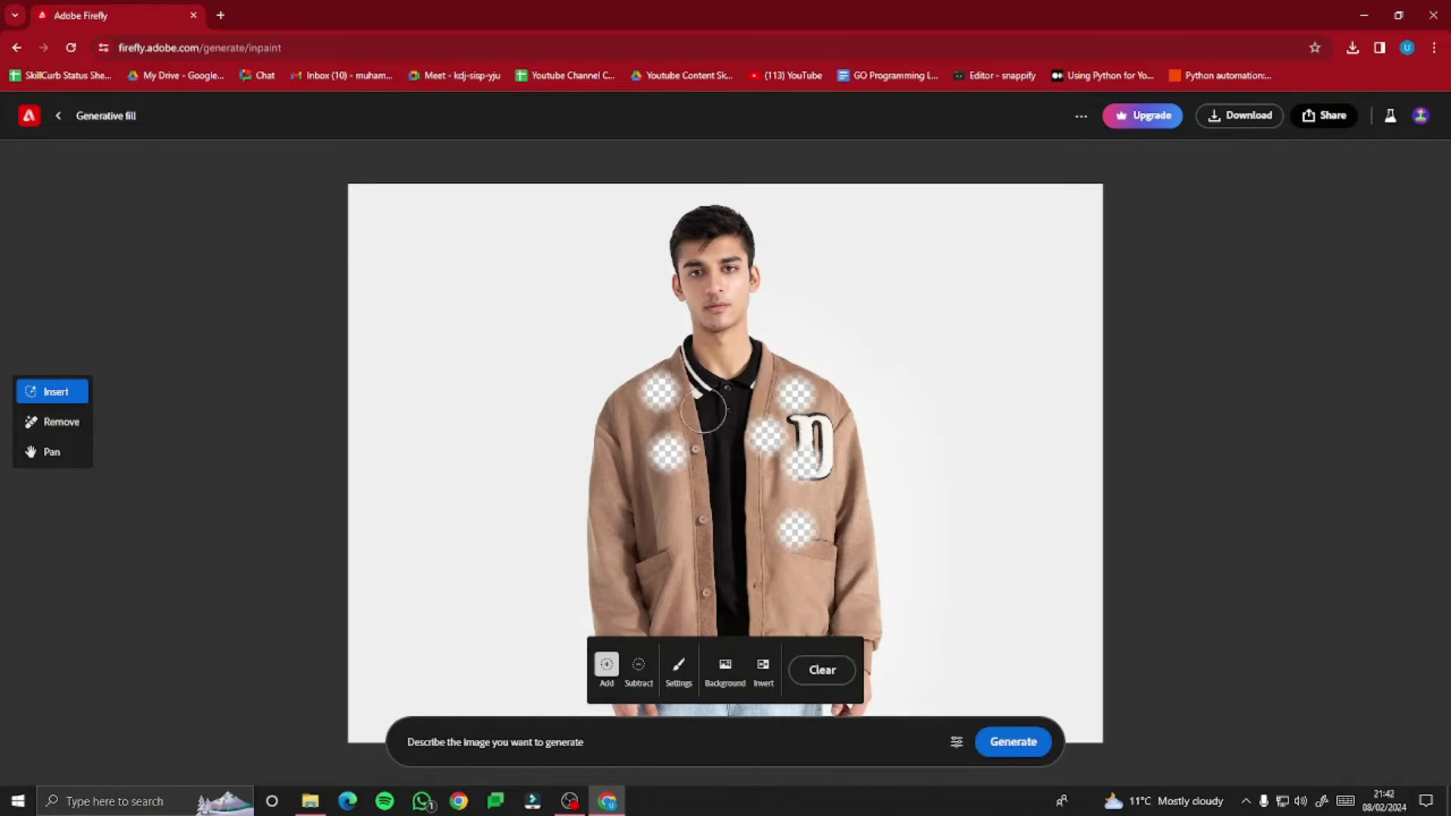
Step: Reduce the brush size to 32% and mask another small spot on the jacket's chest
{"action": "left_click", "coordinate": [682, 674]}
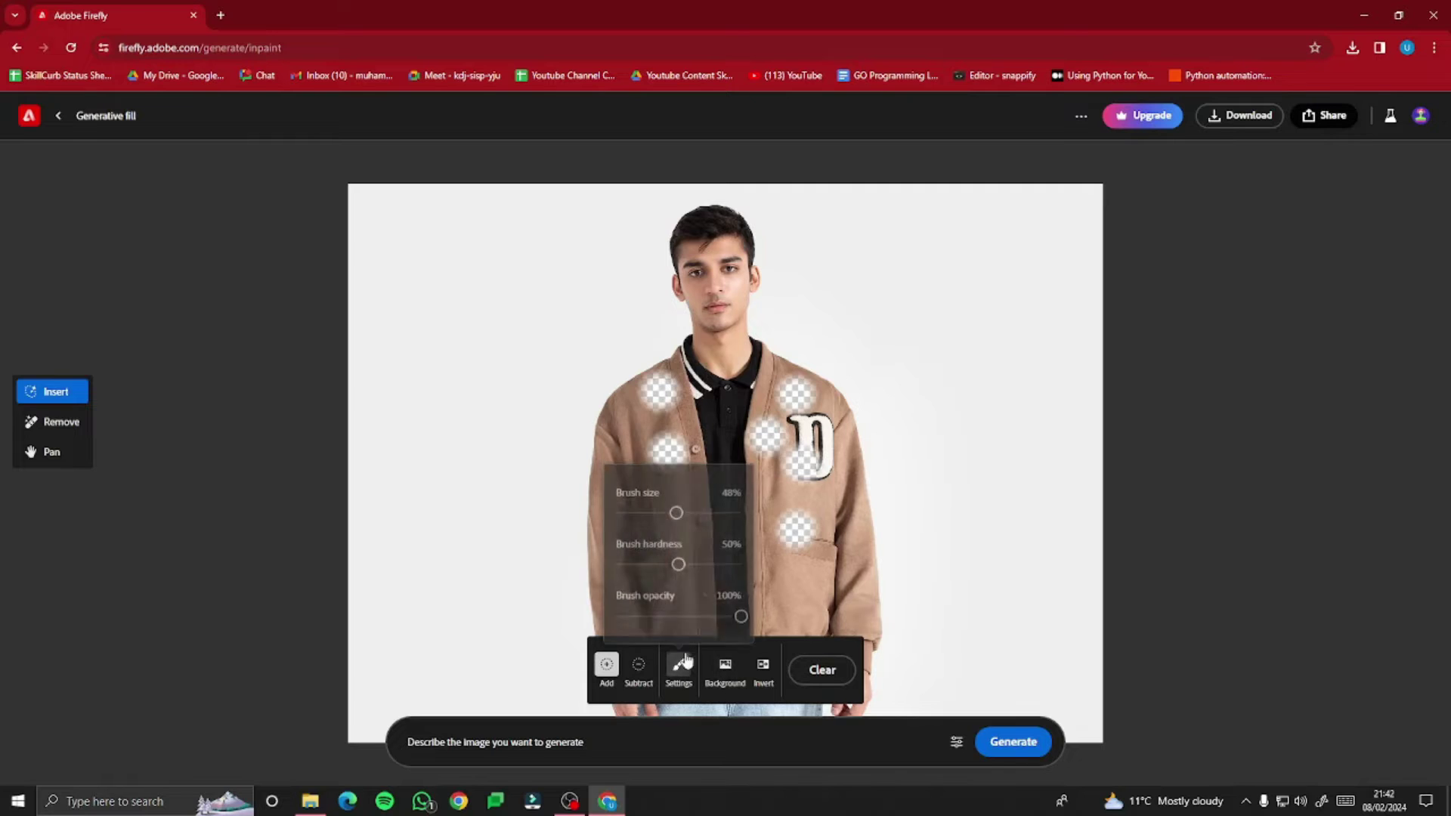
{"action": "left_click_drag", "start_coordinate": [674, 514], "coordinate": [660, 516]}
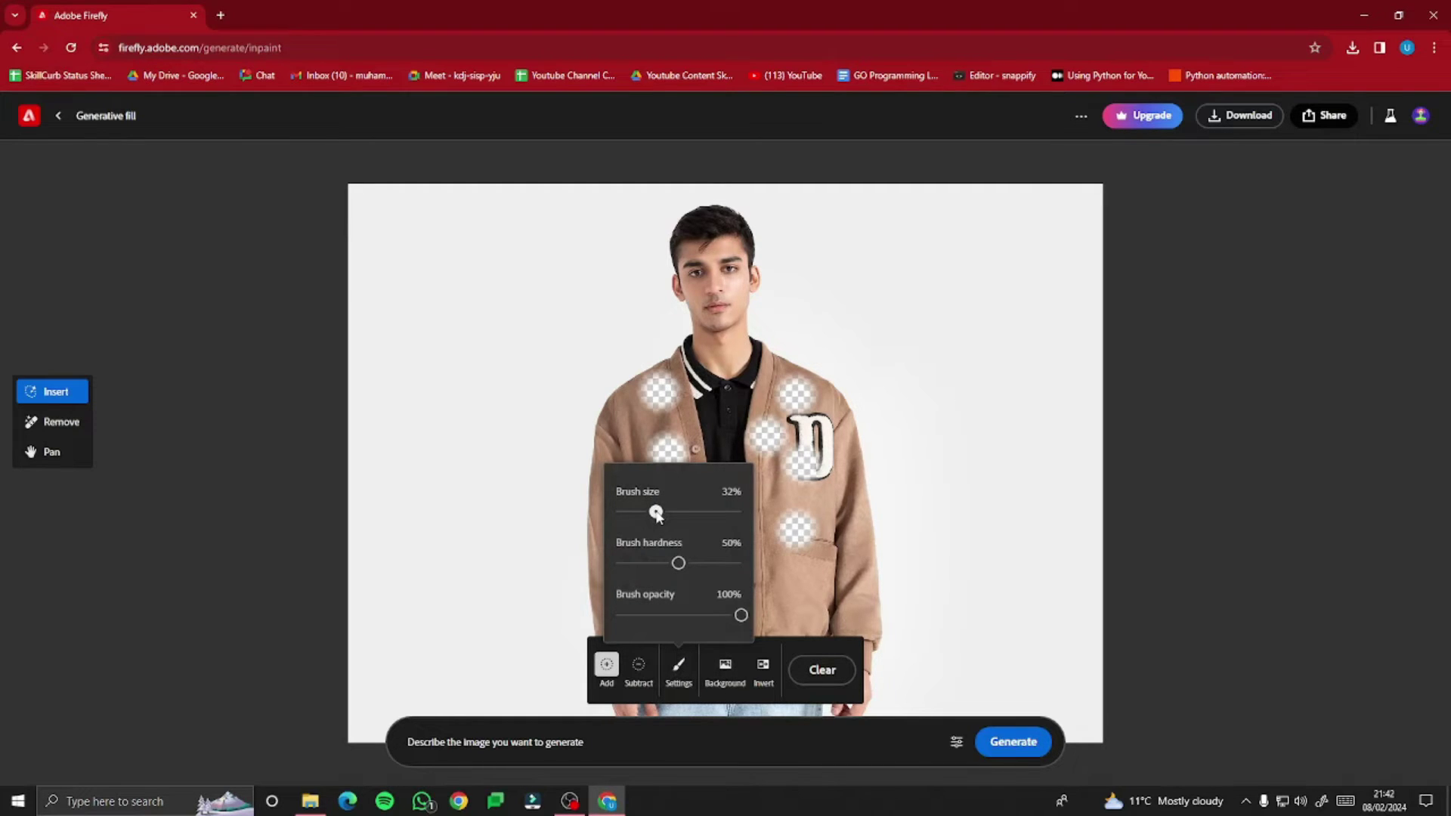
{"action": "left_click", "coordinate": [639, 433]}
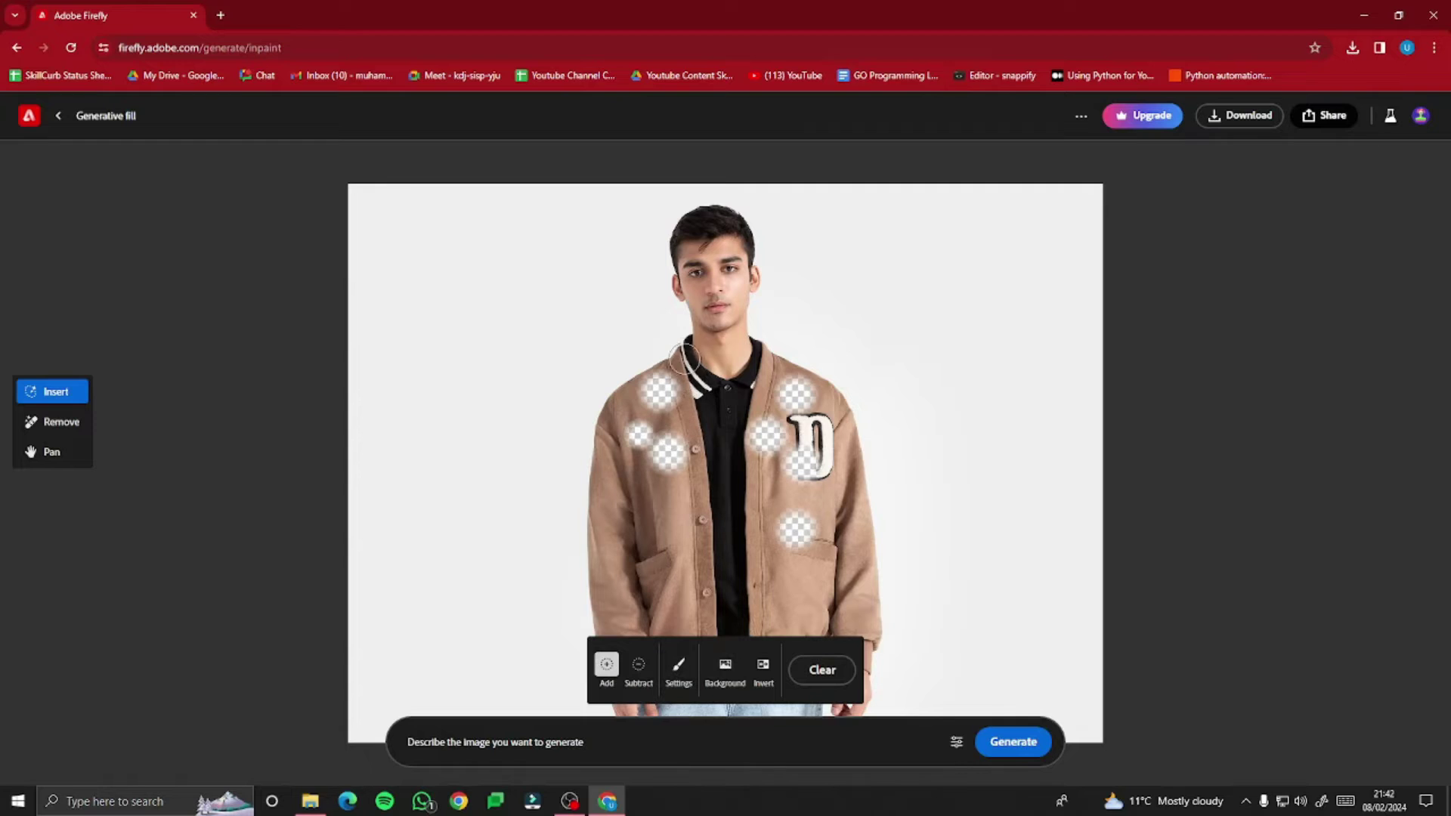
Step: Mask the rest of the jacket and shirt from the neck down, enlarging the brush to 40% along the way
{"action": "mouse_move", "coordinate": [684, 345]}
{"action": "left_mouse_down"}
{"action": "mouse_move", "coordinate": [724, 368]}
{"action": "mouse_move", "coordinate": [742, 351]}
{"action": "mouse_move", "coordinate": [700, 340]}
{"action": "mouse_move", "coordinate": [753, 344]}
{"action": "mouse_move", "coordinate": [831, 395]}
{"action": "mouse_move", "coordinate": [879, 662]}
{"action": "mouse_move", "coordinate": [846, 605]}
{"action": "mouse_move", "coordinate": [839, 495]}
{"action": "mouse_move", "coordinate": [850, 627]}
{"action": "mouse_move", "coordinate": [823, 423]}
{"action": "mouse_move", "coordinate": [760, 365]}
{"action": "mouse_move", "coordinate": [754, 466]}
{"action": "mouse_move", "coordinate": [778, 408]}
{"action": "mouse_move", "coordinate": [820, 449]}
{"action": "mouse_move", "coordinate": [820, 633]}
{"action": "mouse_move", "coordinate": [758, 623]}
{"action": "mouse_move", "coordinate": [762, 472]}
{"action": "mouse_move", "coordinate": [758, 508]}
{"action": "mouse_move", "coordinate": [788, 468]}
{"action": "mouse_move", "coordinate": [800, 631]}
{"action": "left_mouse_up"}
{"action": "key", "text": "bracketright"}
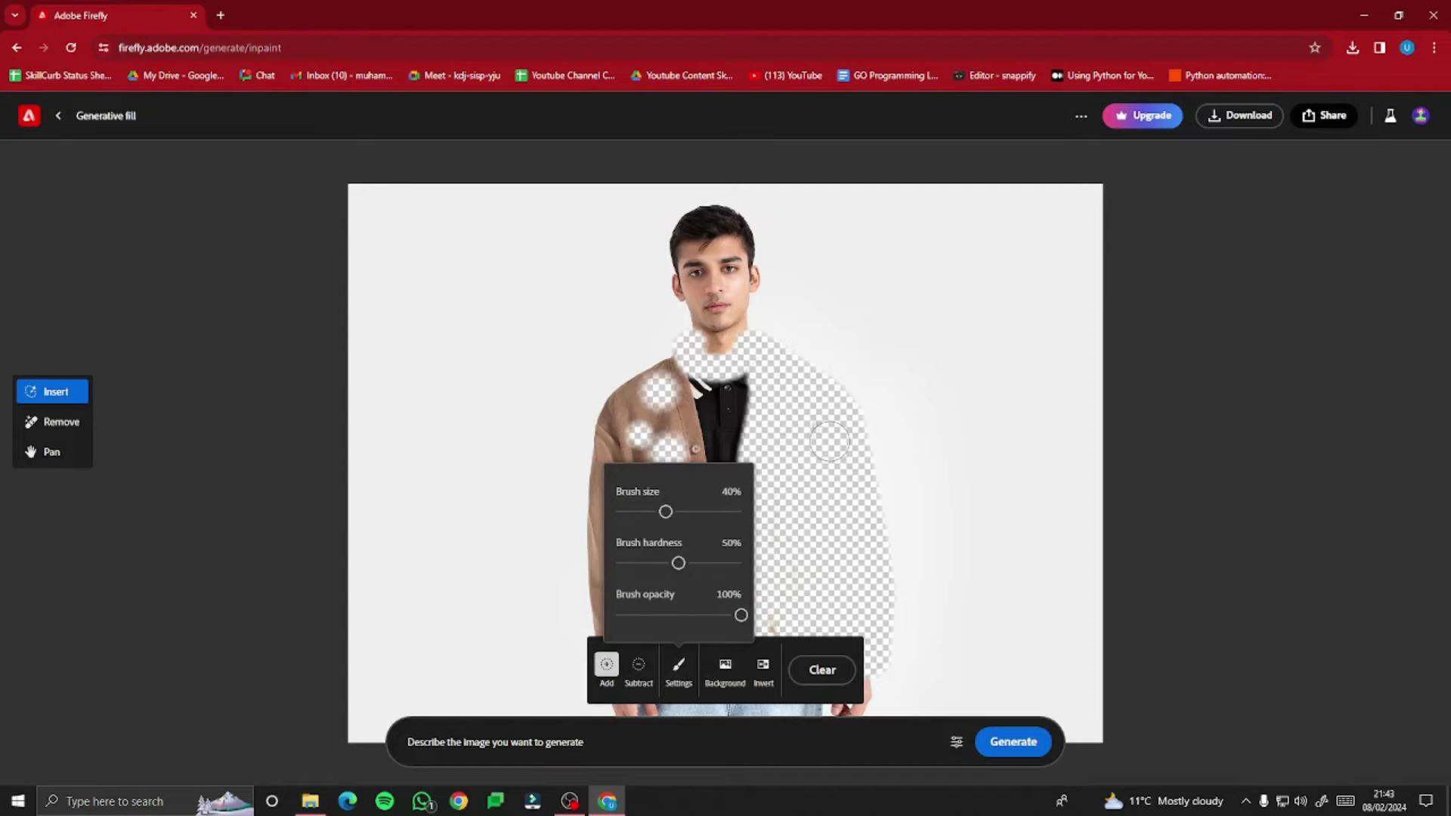
{"action": "mouse_move", "coordinate": [669, 352]}
{"action": "left_mouse_down"}
{"action": "mouse_move", "coordinate": [687, 354]}
{"action": "mouse_move", "coordinate": [639, 374]}
{"action": "mouse_move", "coordinate": [606, 436]}
{"action": "mouse_move", "coordinate": [593, 663]}
{"action": "left_mouse_up"}
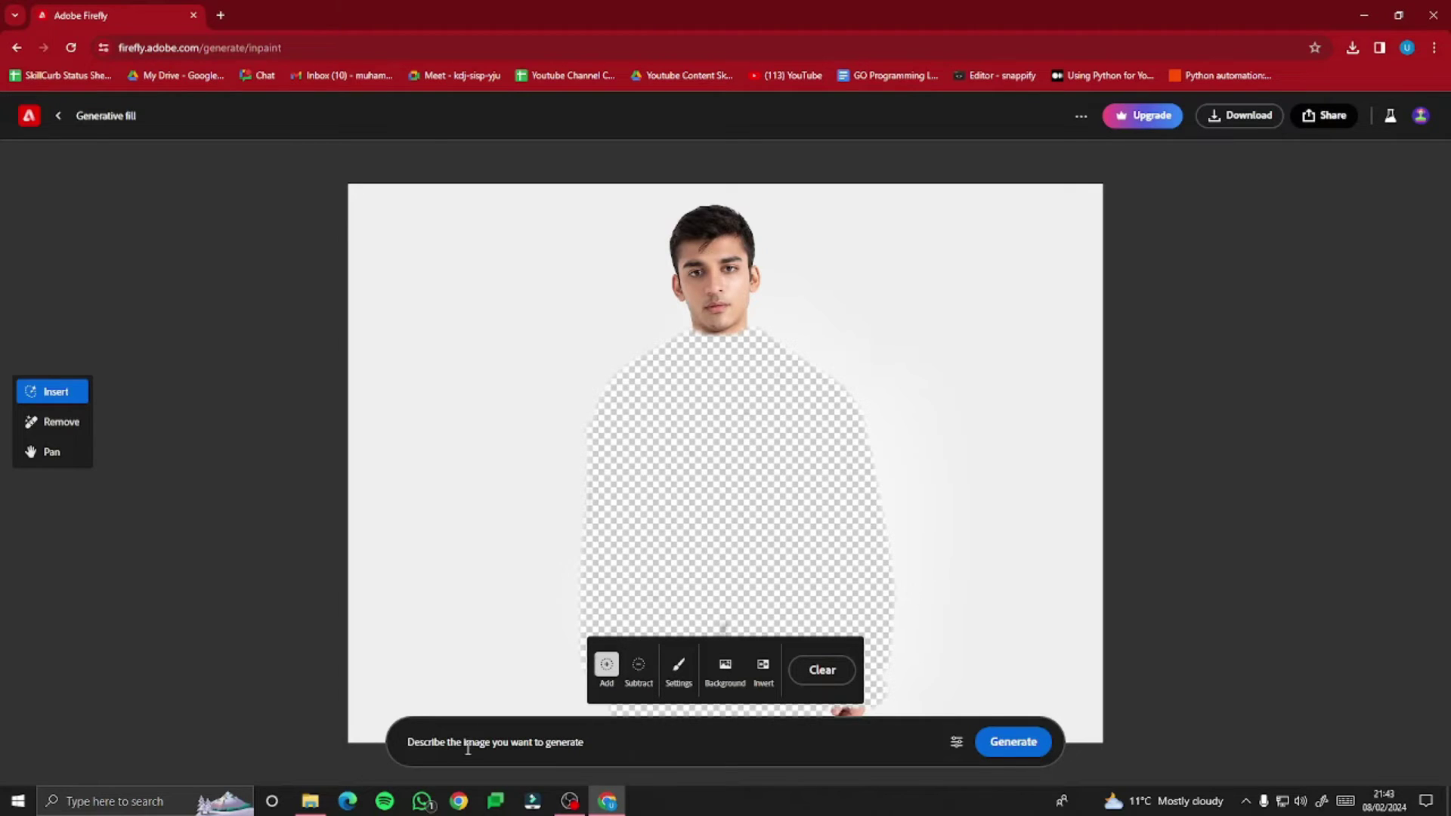
Step: Generate a fill for the masked clothing area from the prompt "blue formal suit"
{"action": "mouse_move", "coordinate": [472, 748]}
{"action": "left_click", "coordinate": [539, 747]}
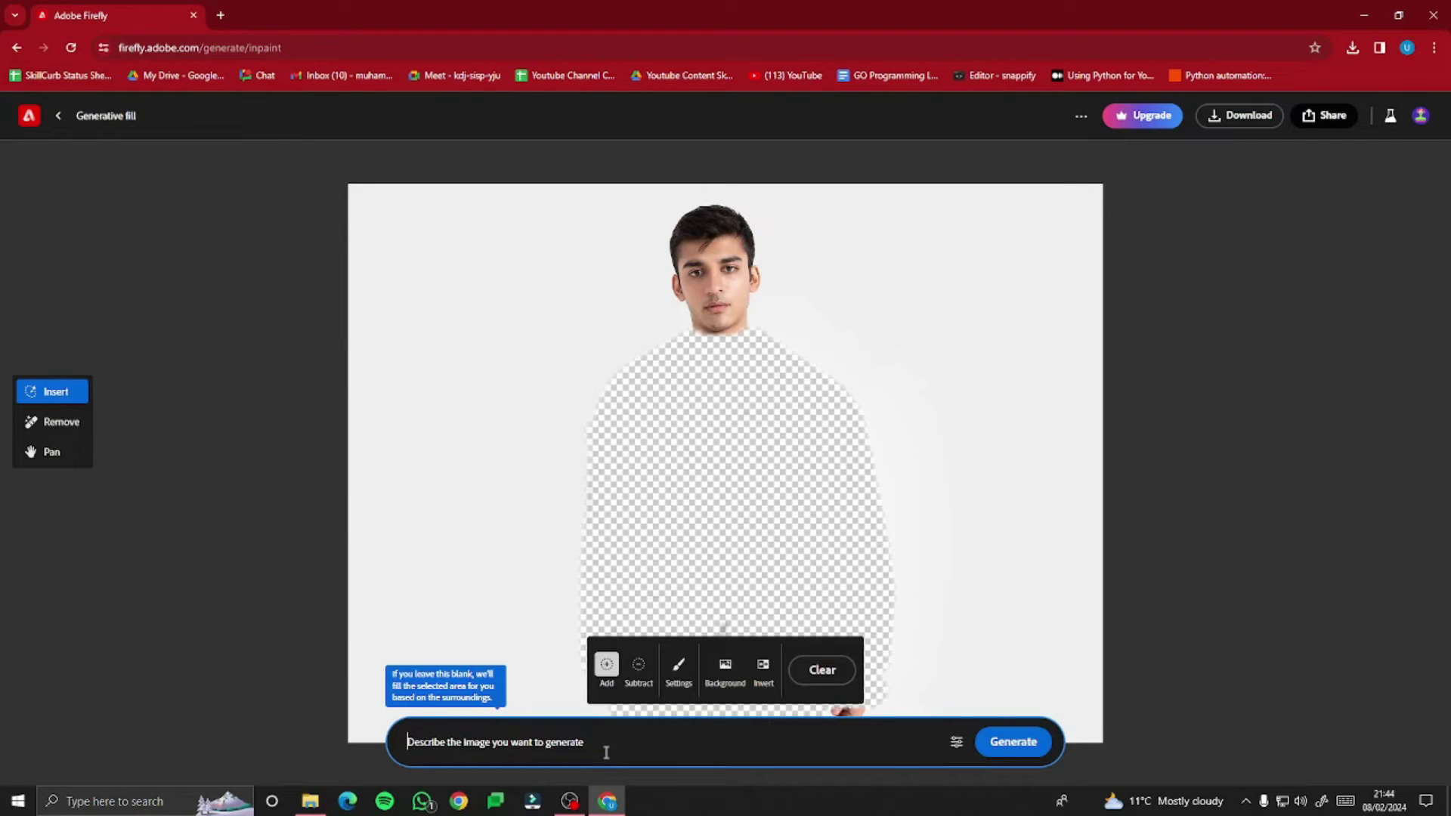
{"action": "type", "text": "blue formal suit"}
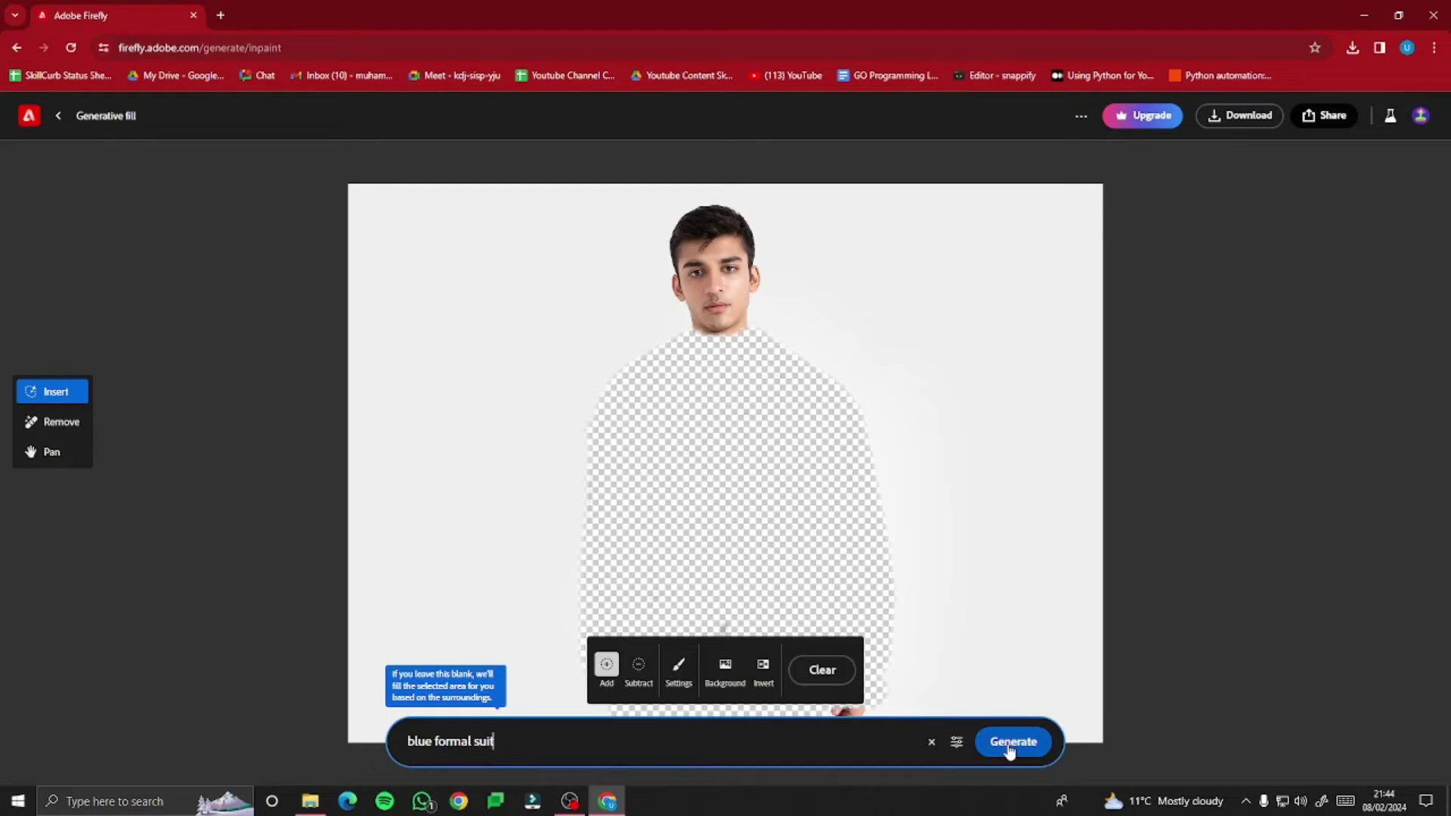
{"action": "left_click", "coordinate": [1009, 745]}
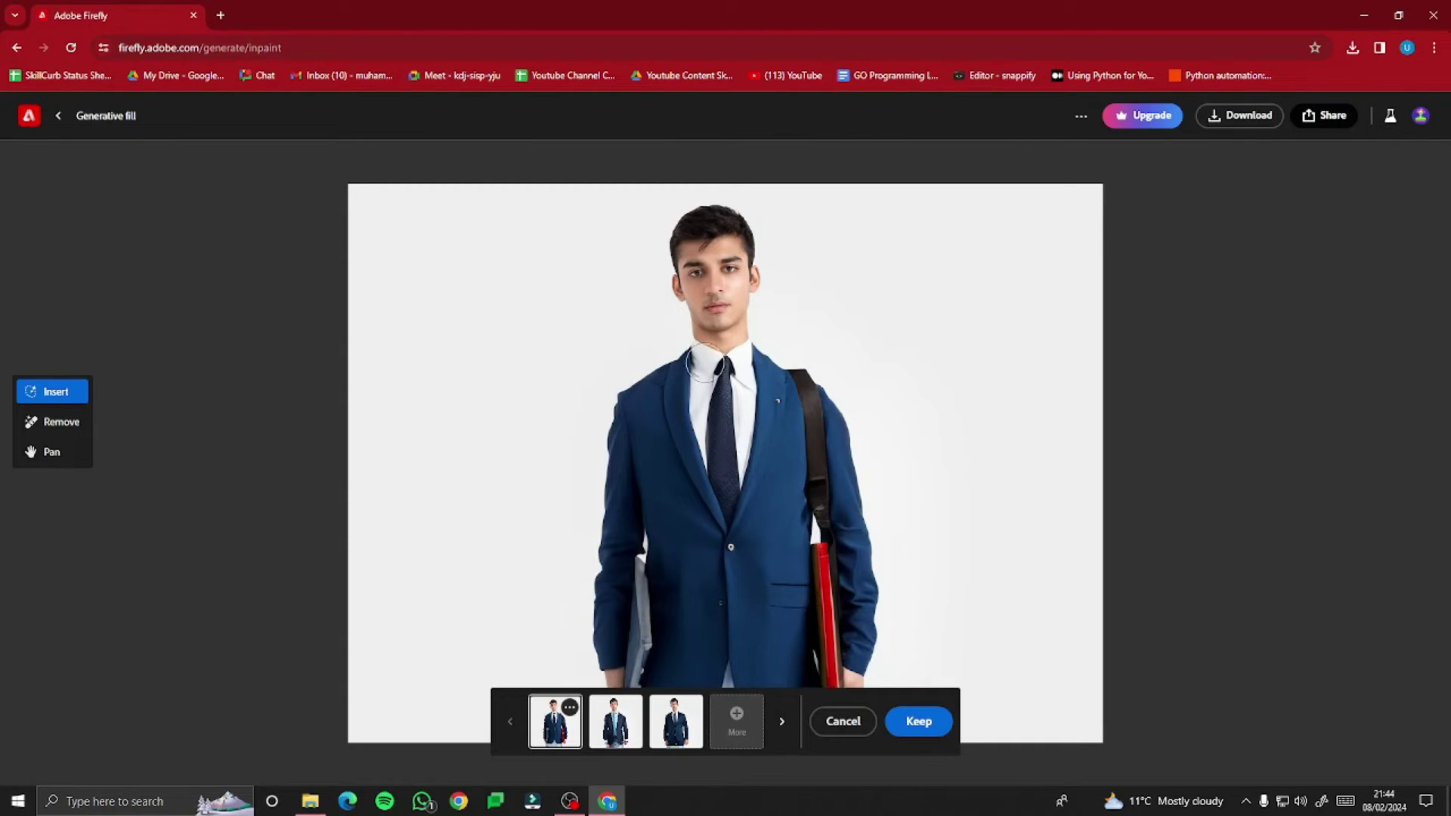
Step: Compare the three generated suit variations, ending on the third one
{"action": "left_click", "coordinate": [616, 729]}
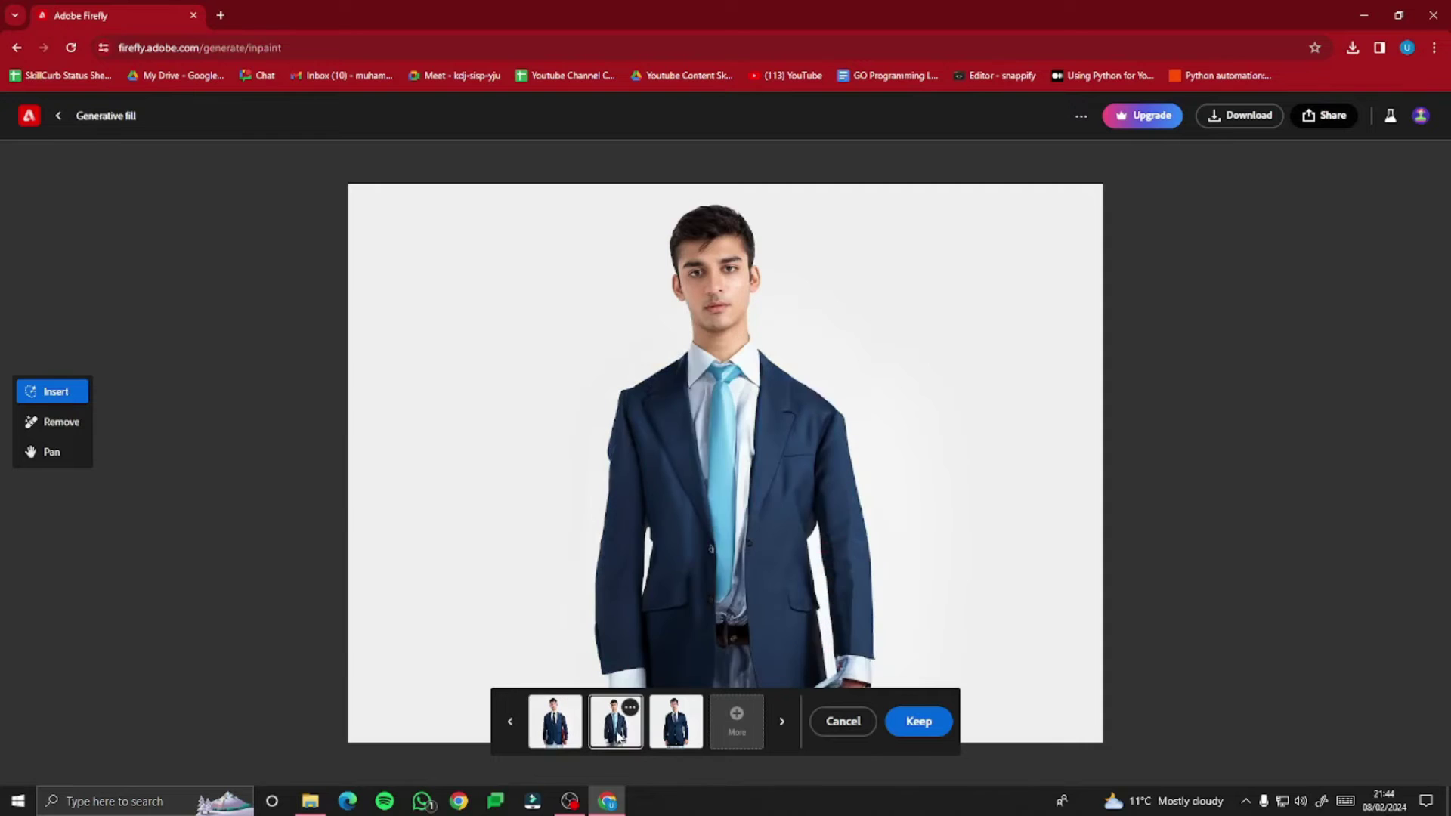
{"action": "left_click", "coordinate": [695, 739]}
{"action": "left_click", "coordinate": [614, 737]}
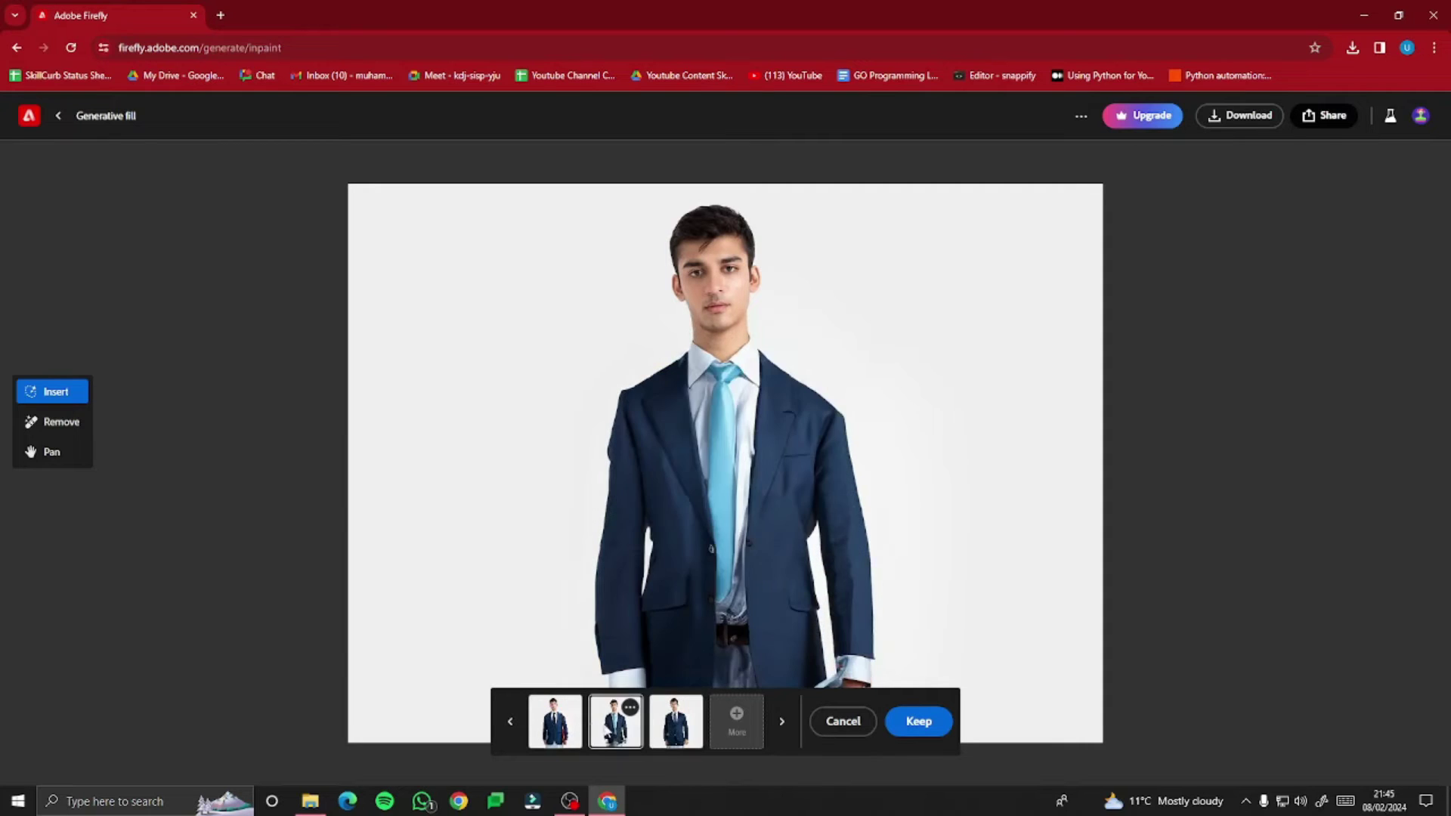
{"action": "left_click", "coordinate": [550, 729]}
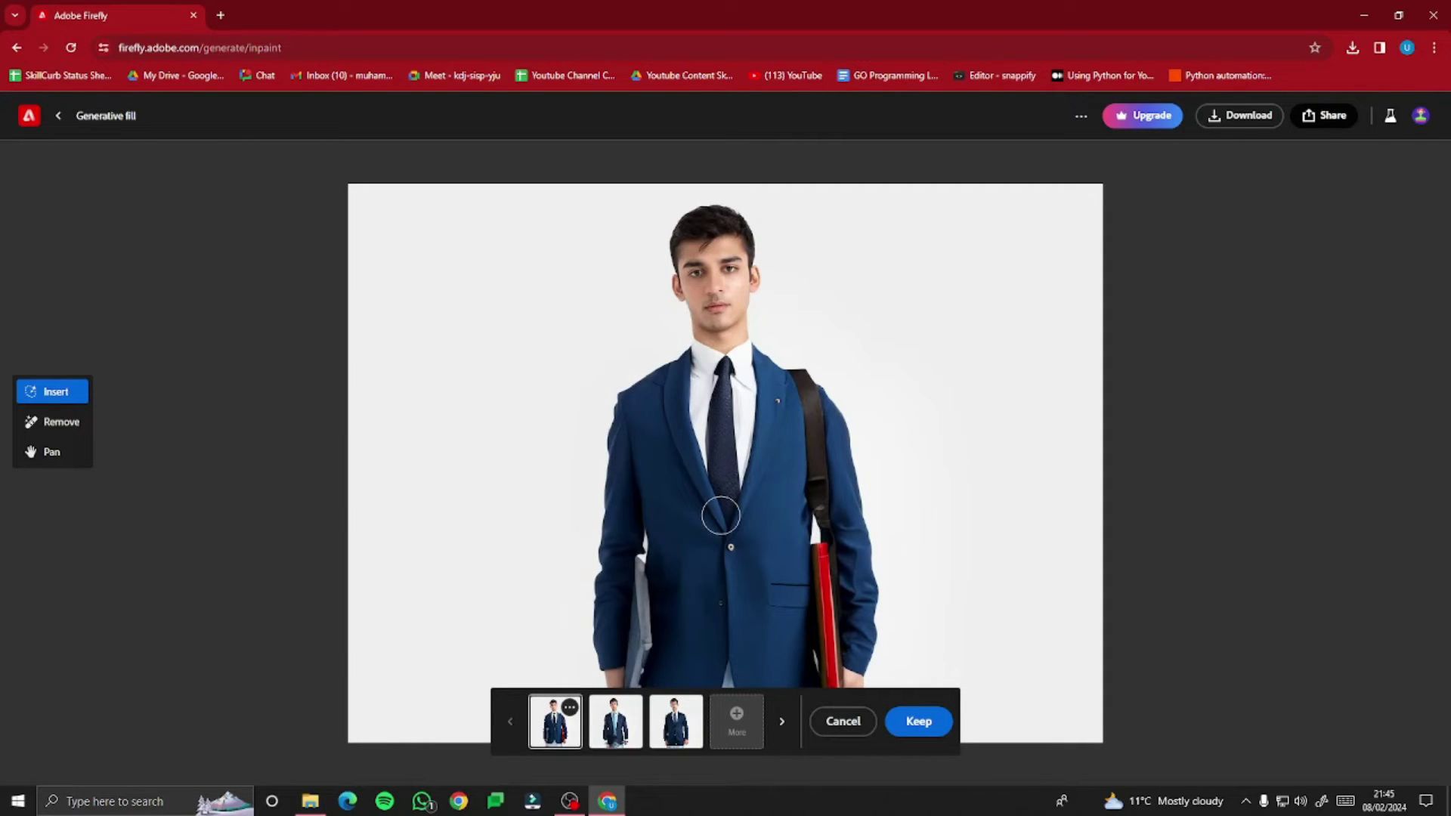
{"action": "left_click", "coordinate": [610, 734]}
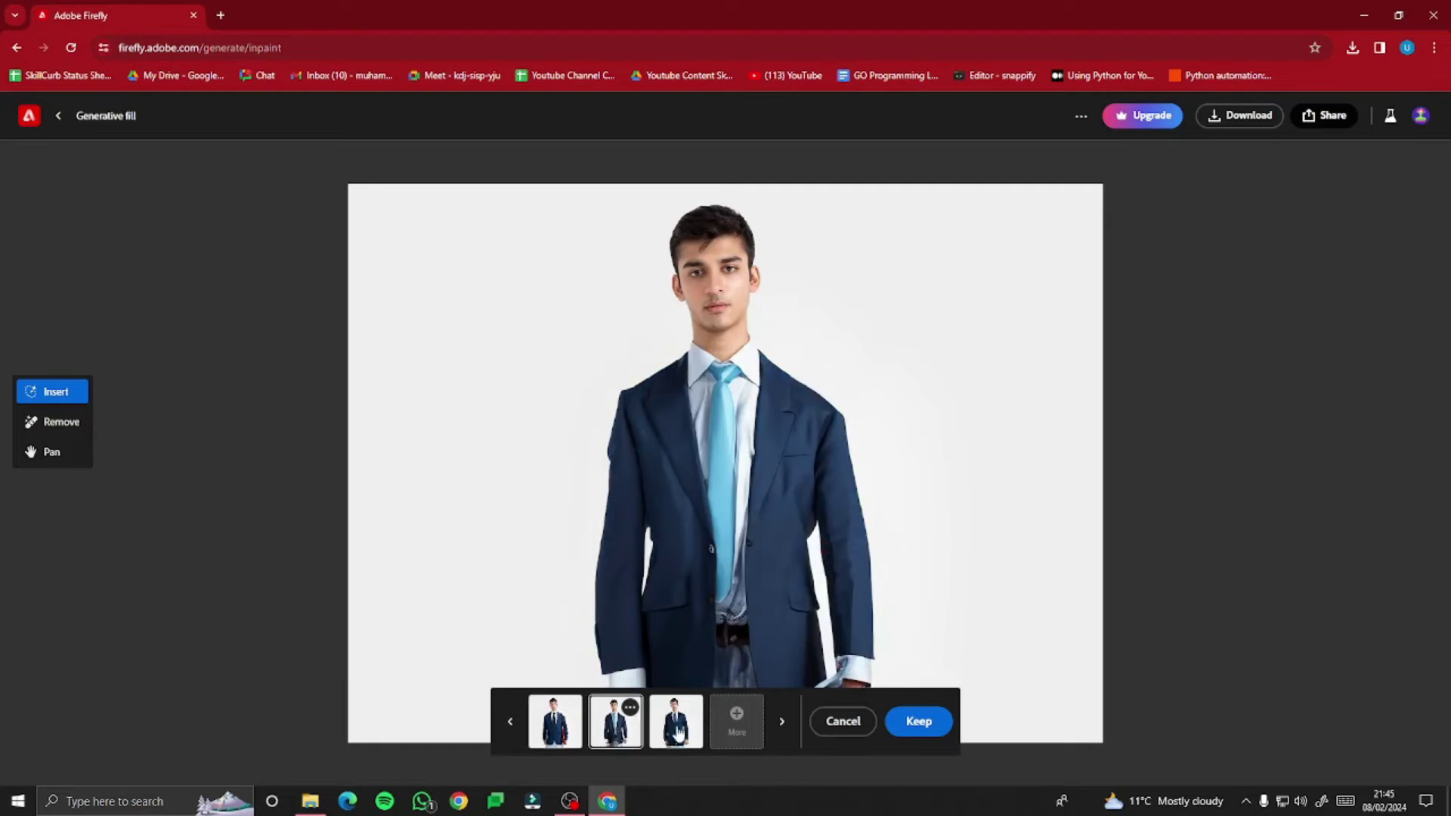
{"action": "left_click", "coordinate": [684, 735]}
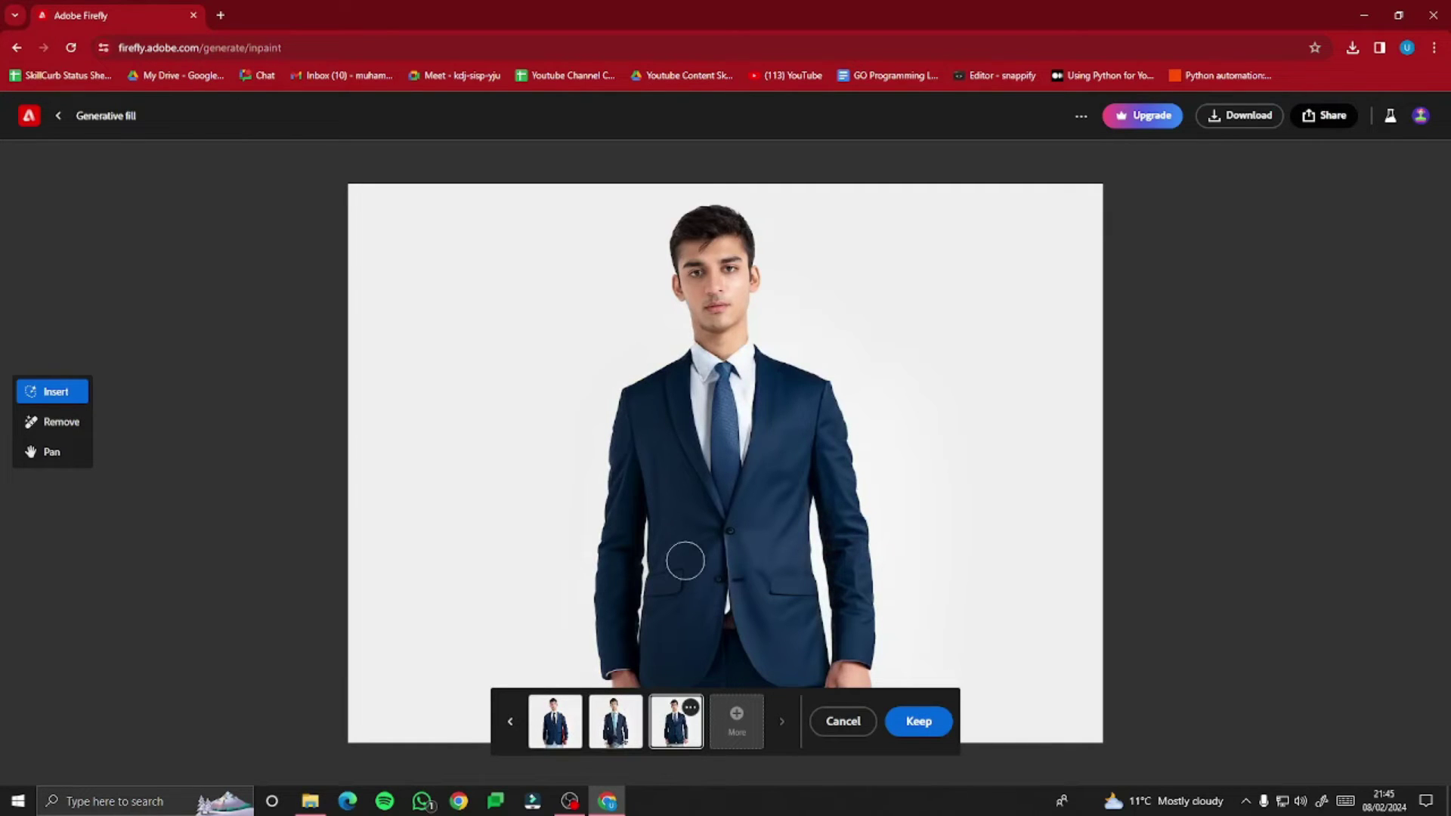
Step: Generate another set of blue suit variations and preview each of them on the man
{"action": "left_click", "coordinate": [743, 725]}
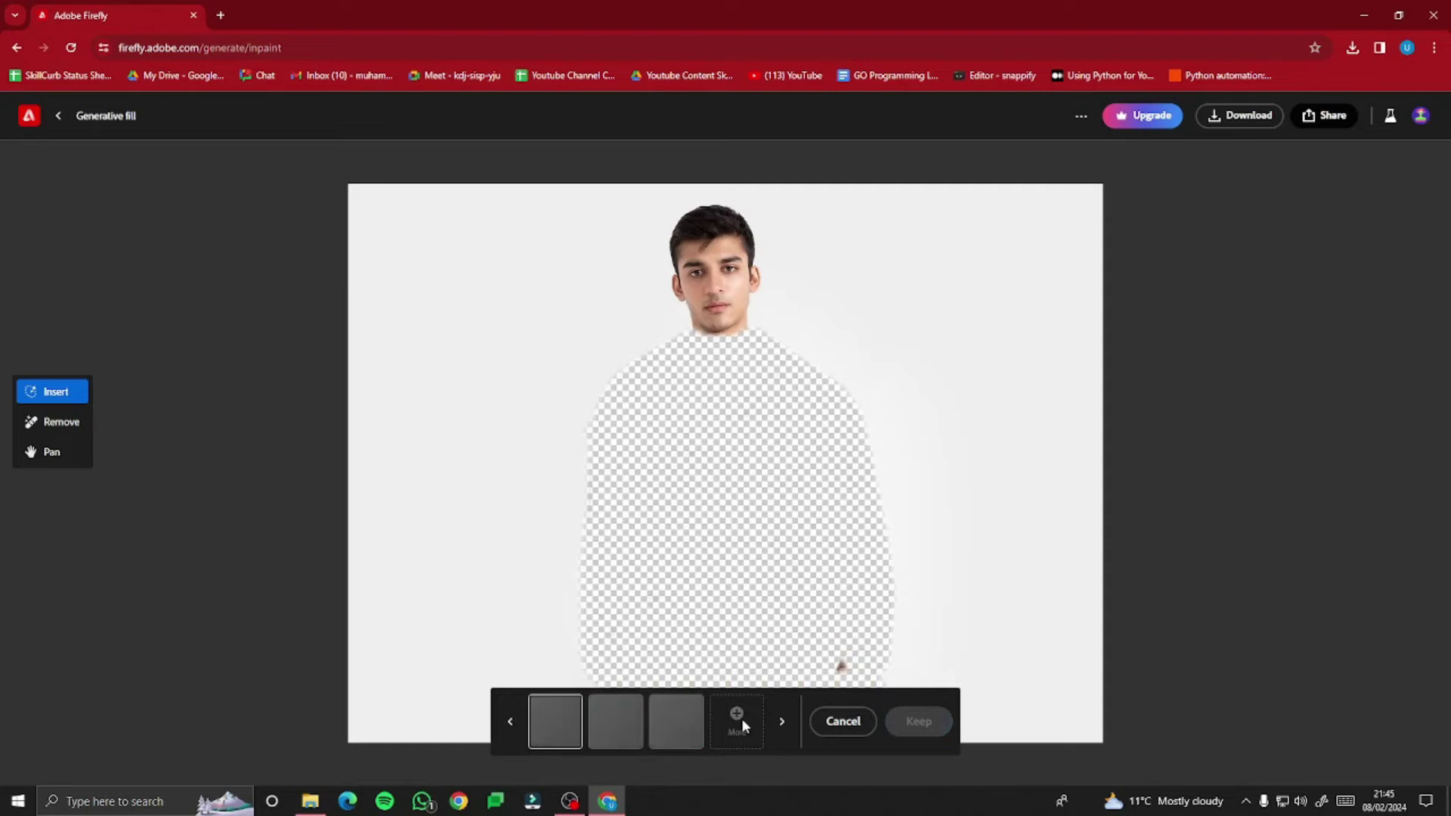
{"action": "left_click", "coordinate": [632, 729]}
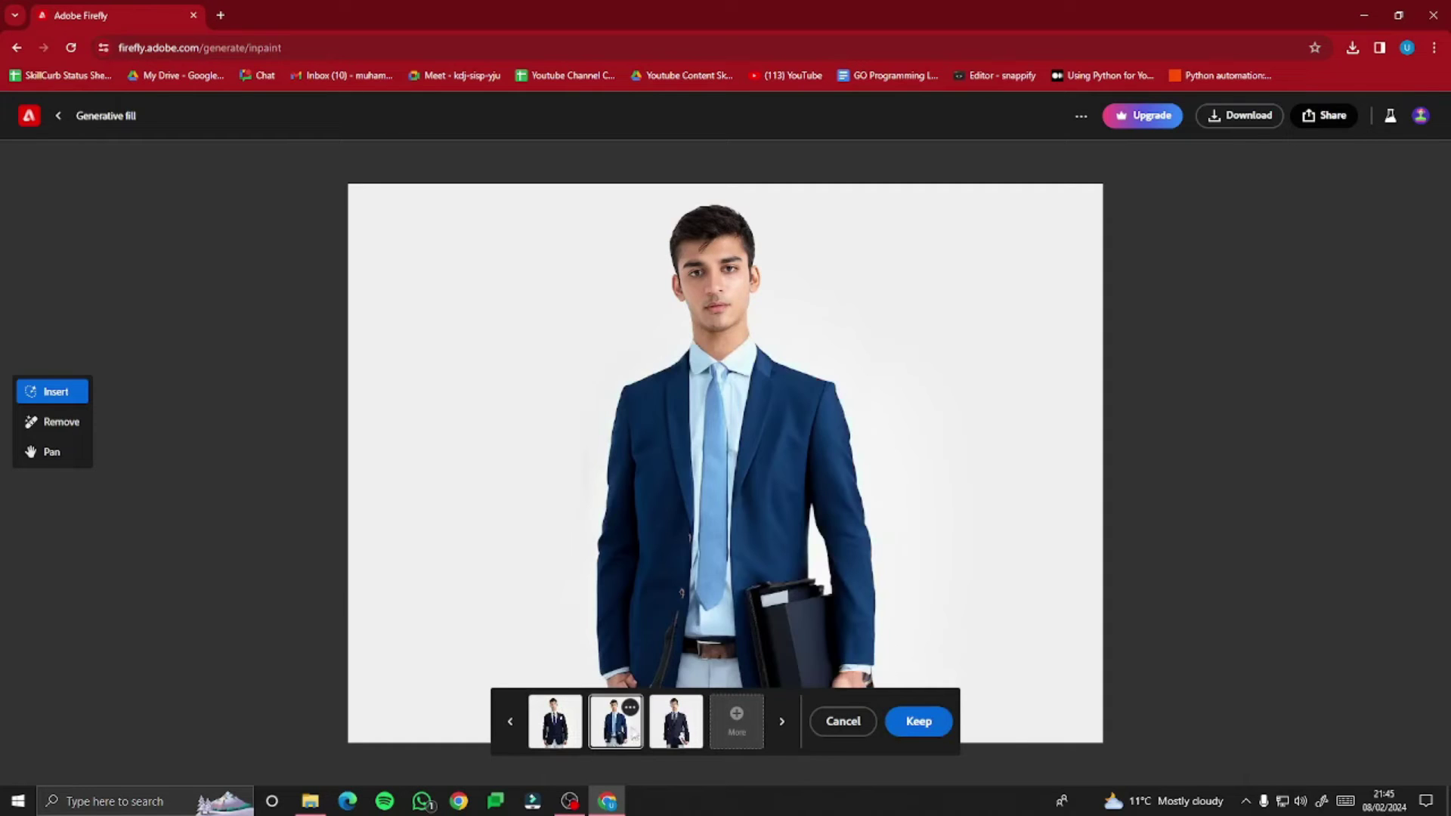
{"action": "left_click", "coordinate": [675, 732]}
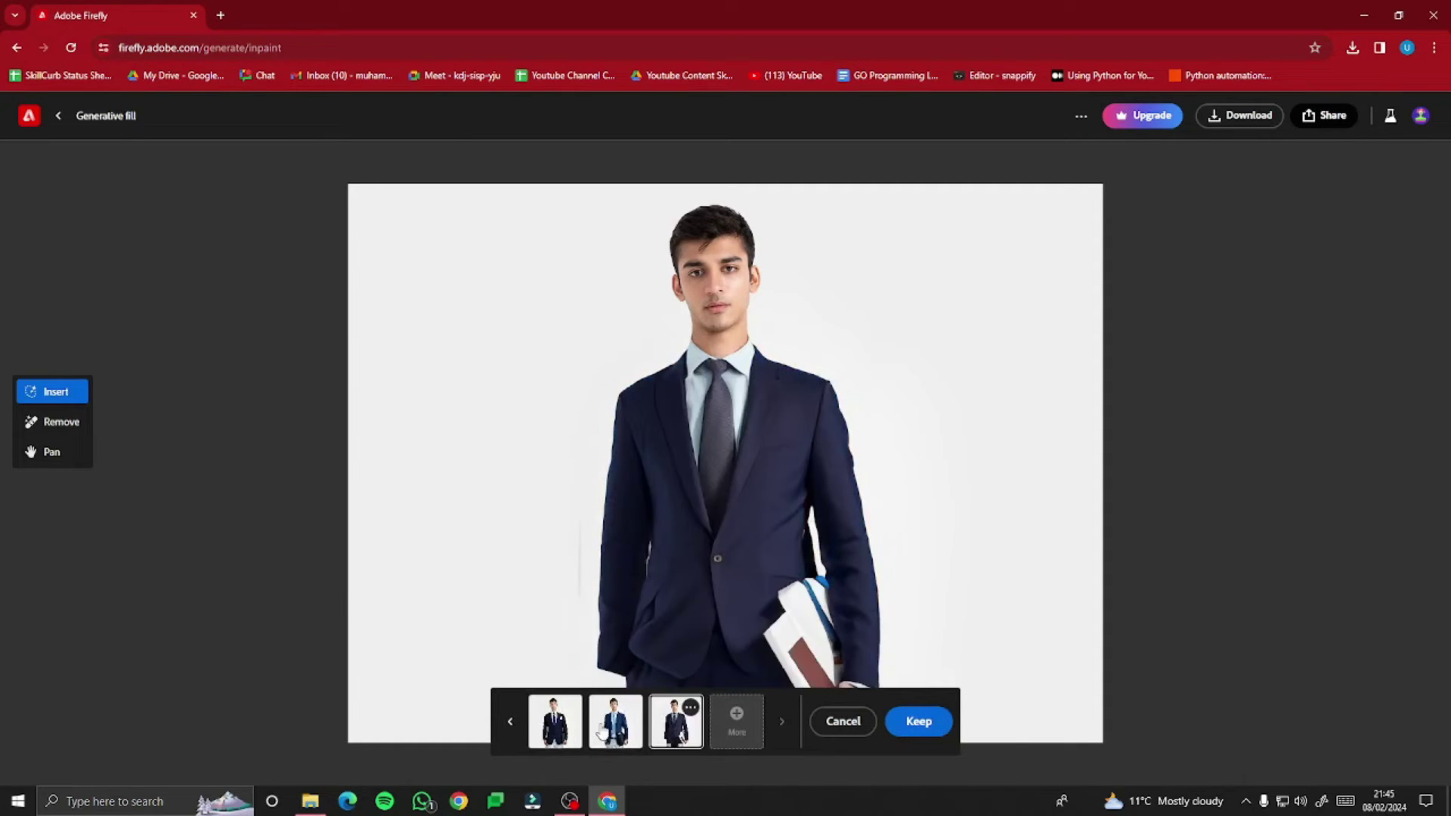
{"action": "left_click", "coordinate": [614, 727]}
{"action": "left_click", "coordinate": [557, 737]}
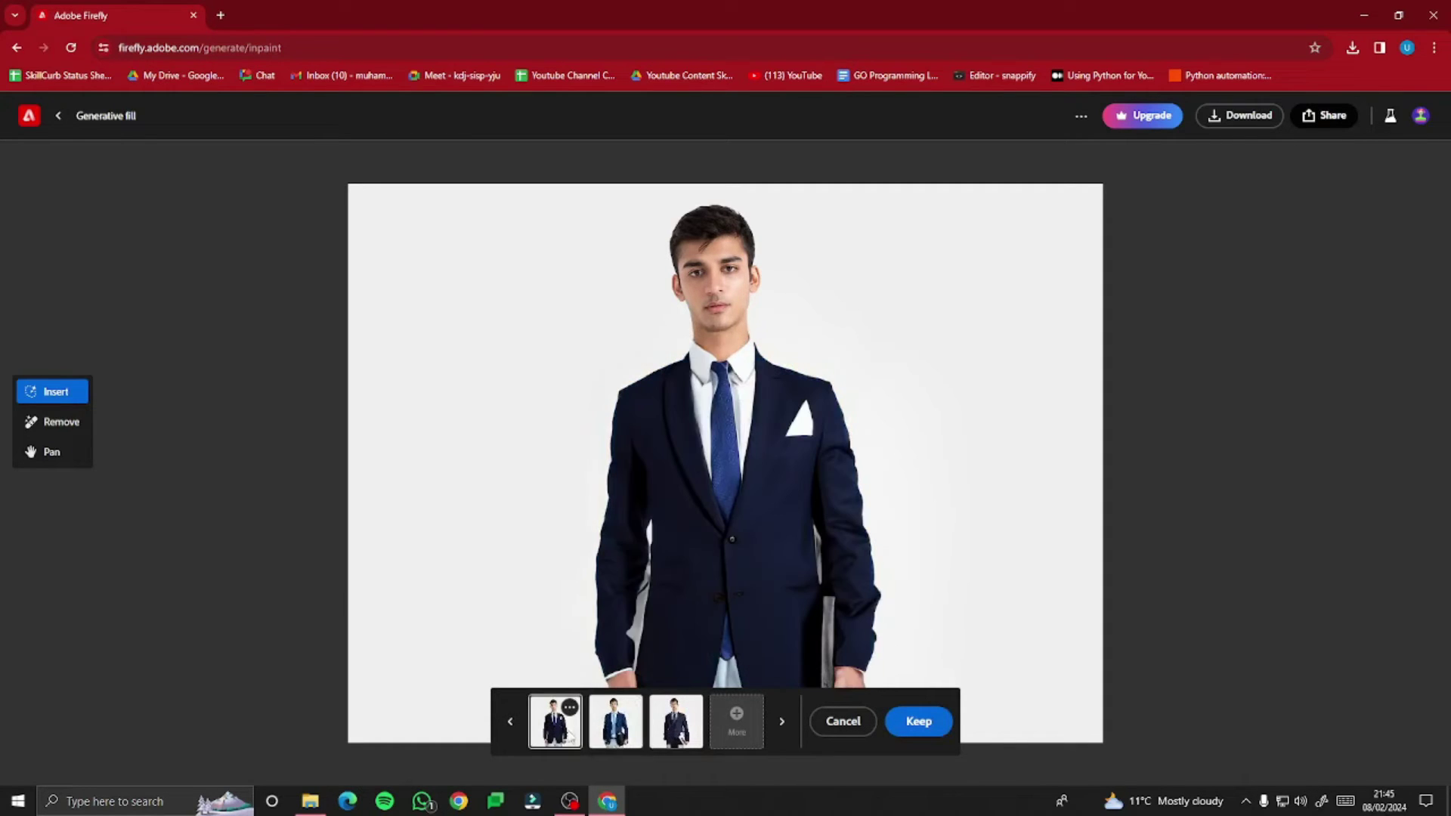
{"action": "left_click", "coordinate": [614, 736]}
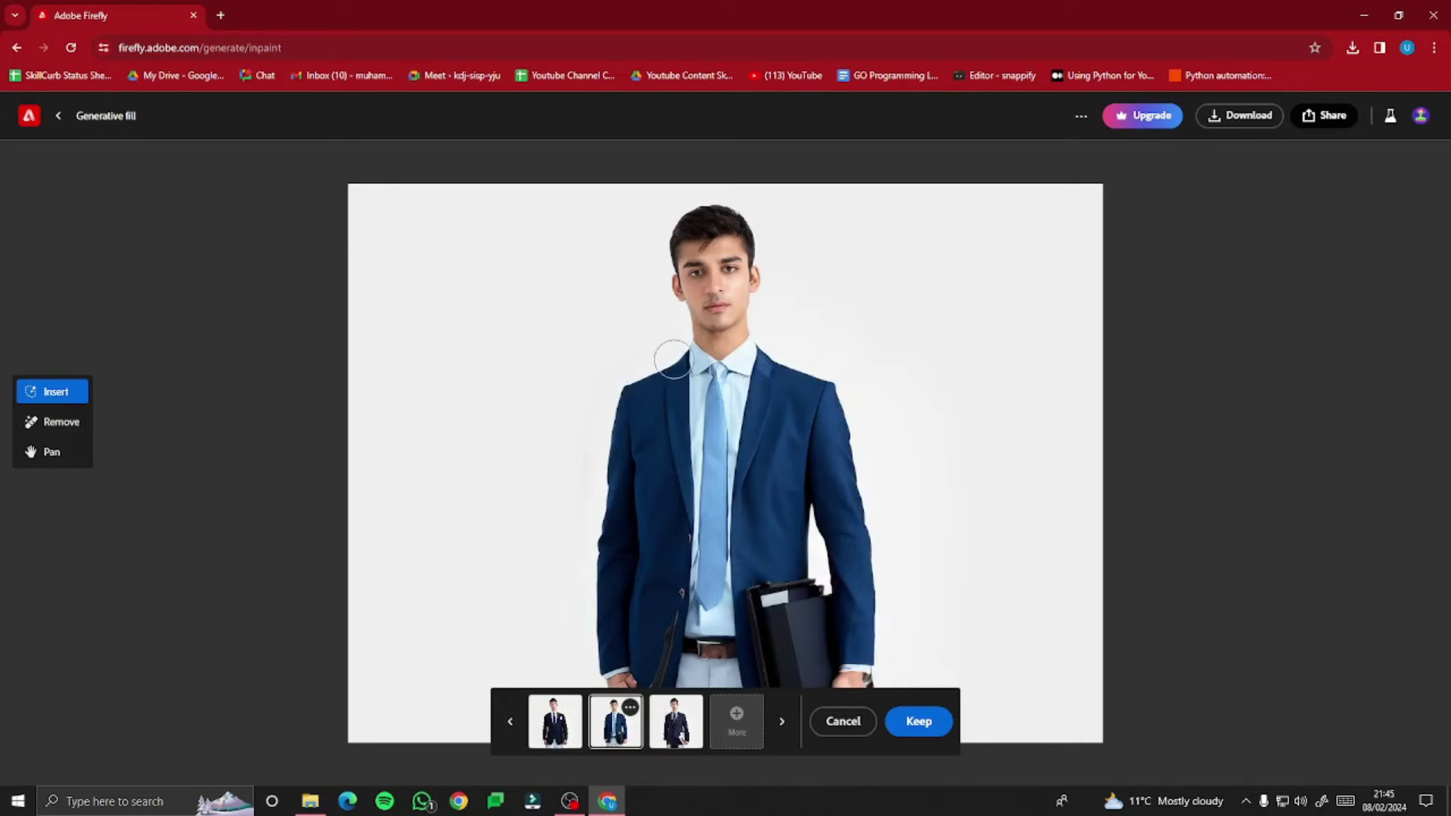
{"action": "left_click", "coordinate": [681, 732]}
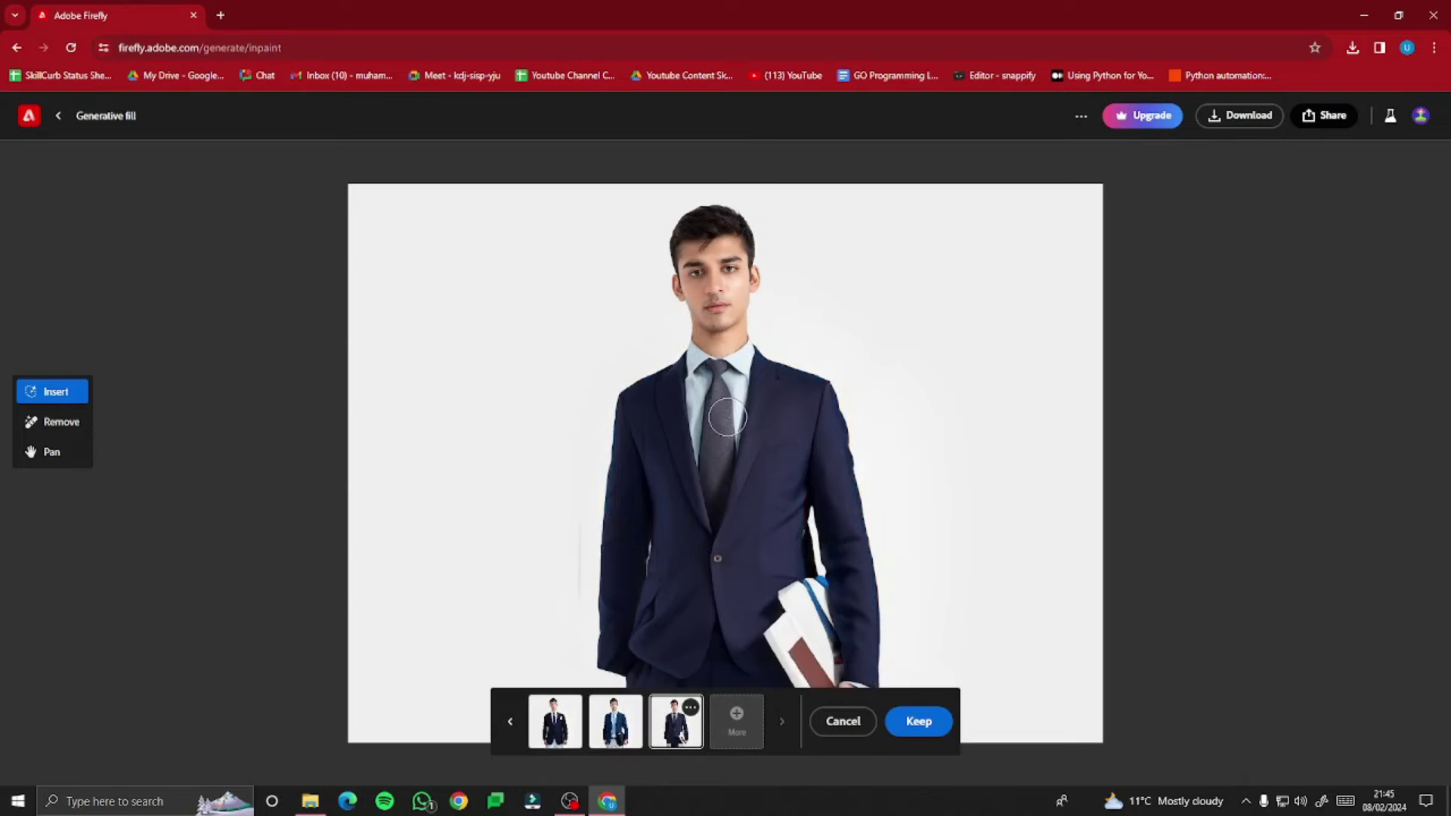
Step: Preview the first two variations of the new set again and discard the generated results
{"action": "left_click", "coordinate": [626, 737]}
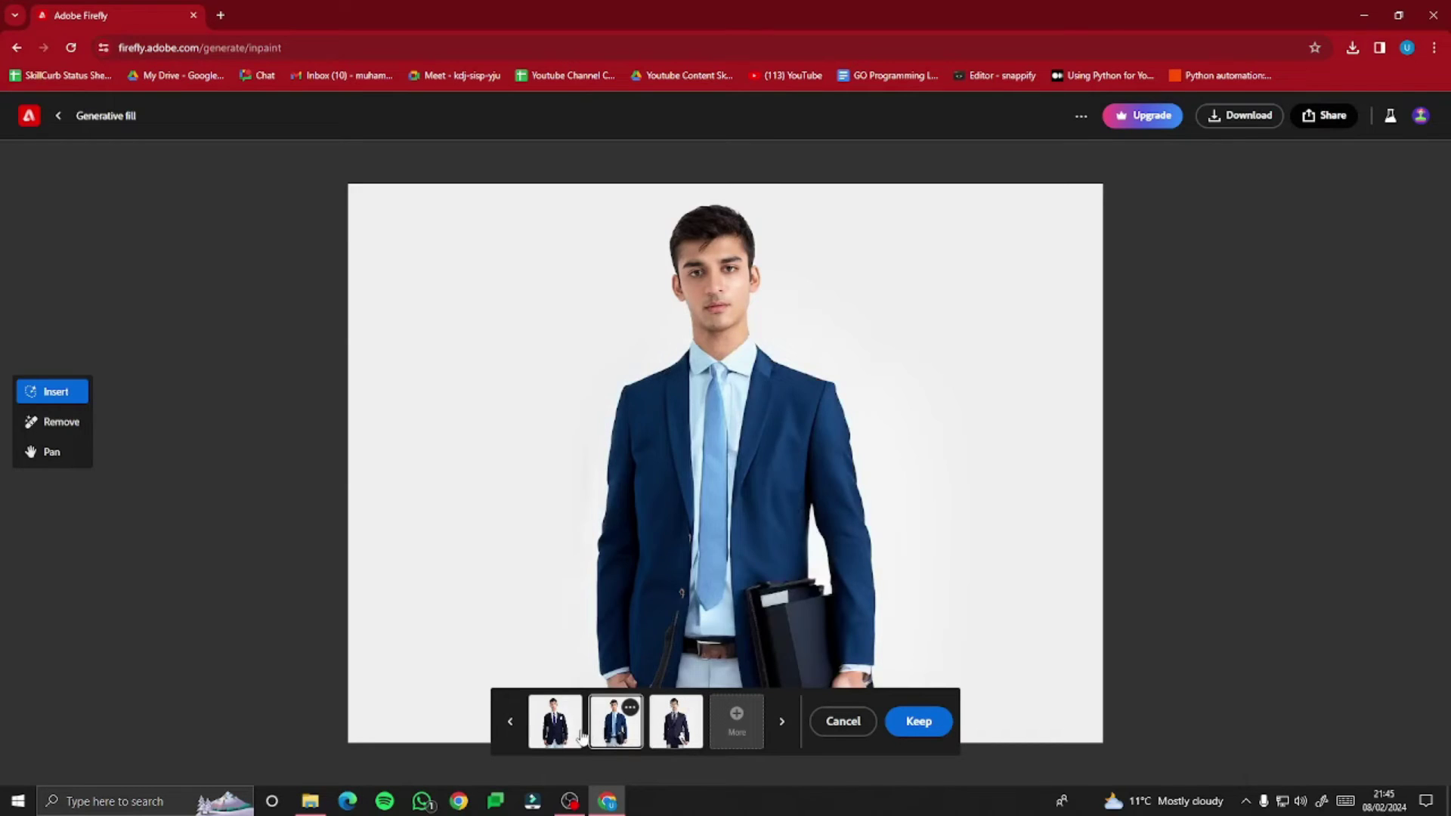
{"action": "left_click", "coordinate": [581, 740]}
{"action": "left_click", "coordinate": [623, 737]}
{"action": "left_click", "coordinate": [837, 721]}
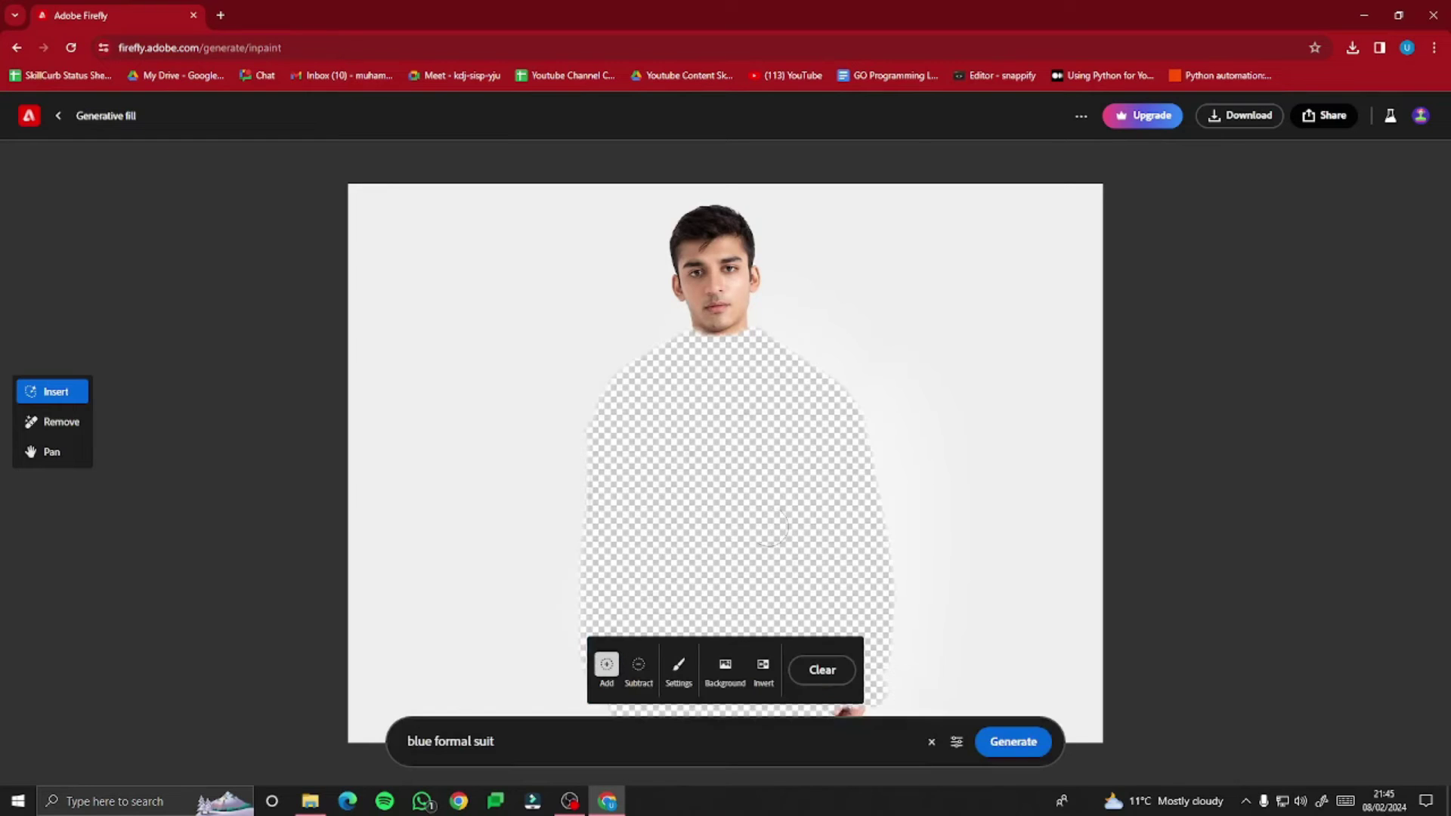
Step: Clear the existing mask and repaint it over the man's clothing up to the neckline
{"action": "left_click", "coordinate": [844, 679]}
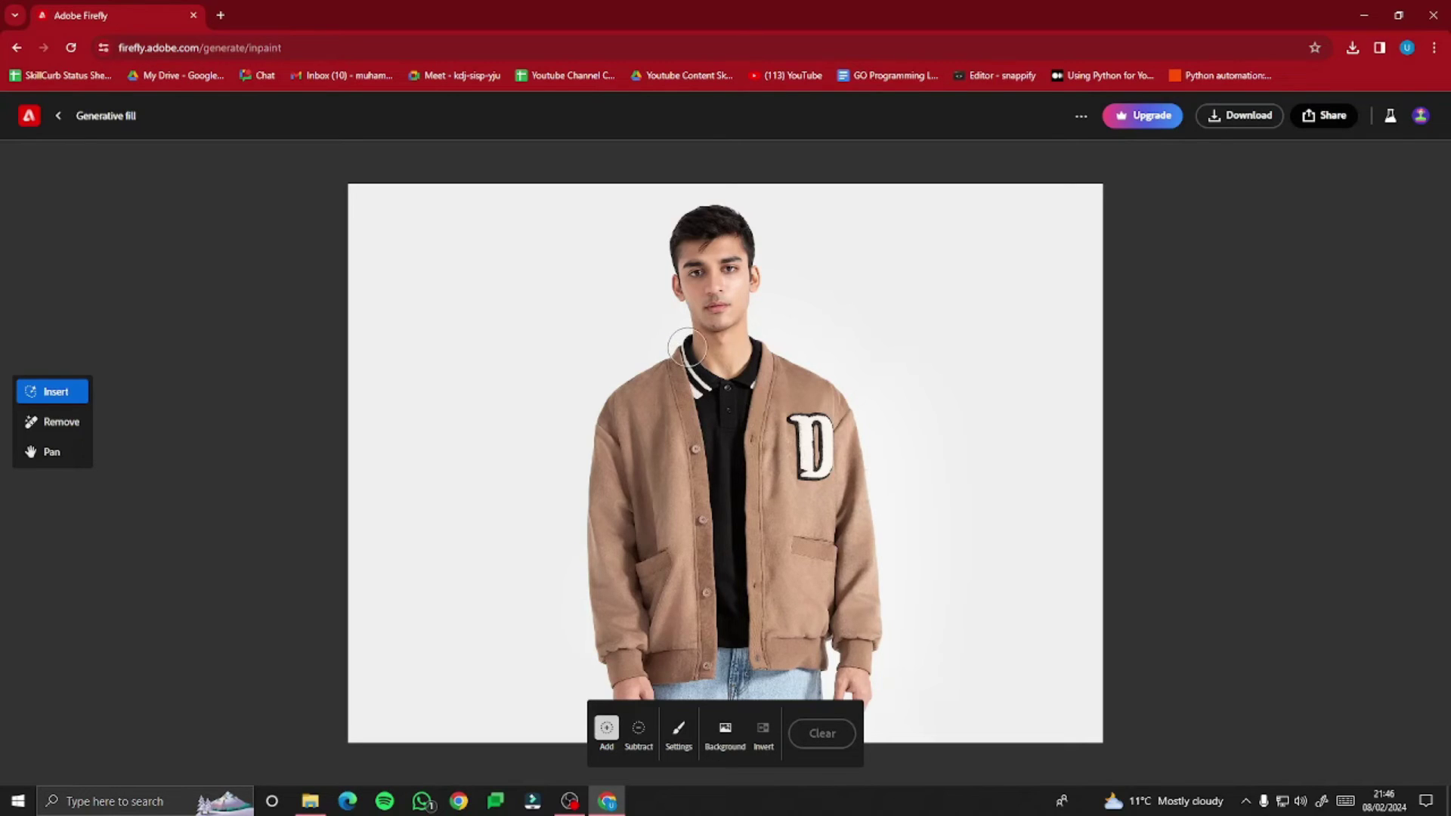
{"action": "mouse_move", "coordinate": [686, 352]}
{"action": "left_mouse_down"}
{"action": "mouse_move", "coordinate": [746, 368]}
{"action": "mouse_move", "coordinate": [757, 338]}
{"action": "mouse_move", "coordinate": [812, 373]}
{"action": "mouse_move", "coordinate": [854, 445]}
{"action": "mouse_move", "coordinate": [873, 539]}
{"action": "mouse_move", "coordinate": [884, 670]}
{"action": "mouse_move", "coordinate": [748, 642]}
{"action": "left_mouse_up"}
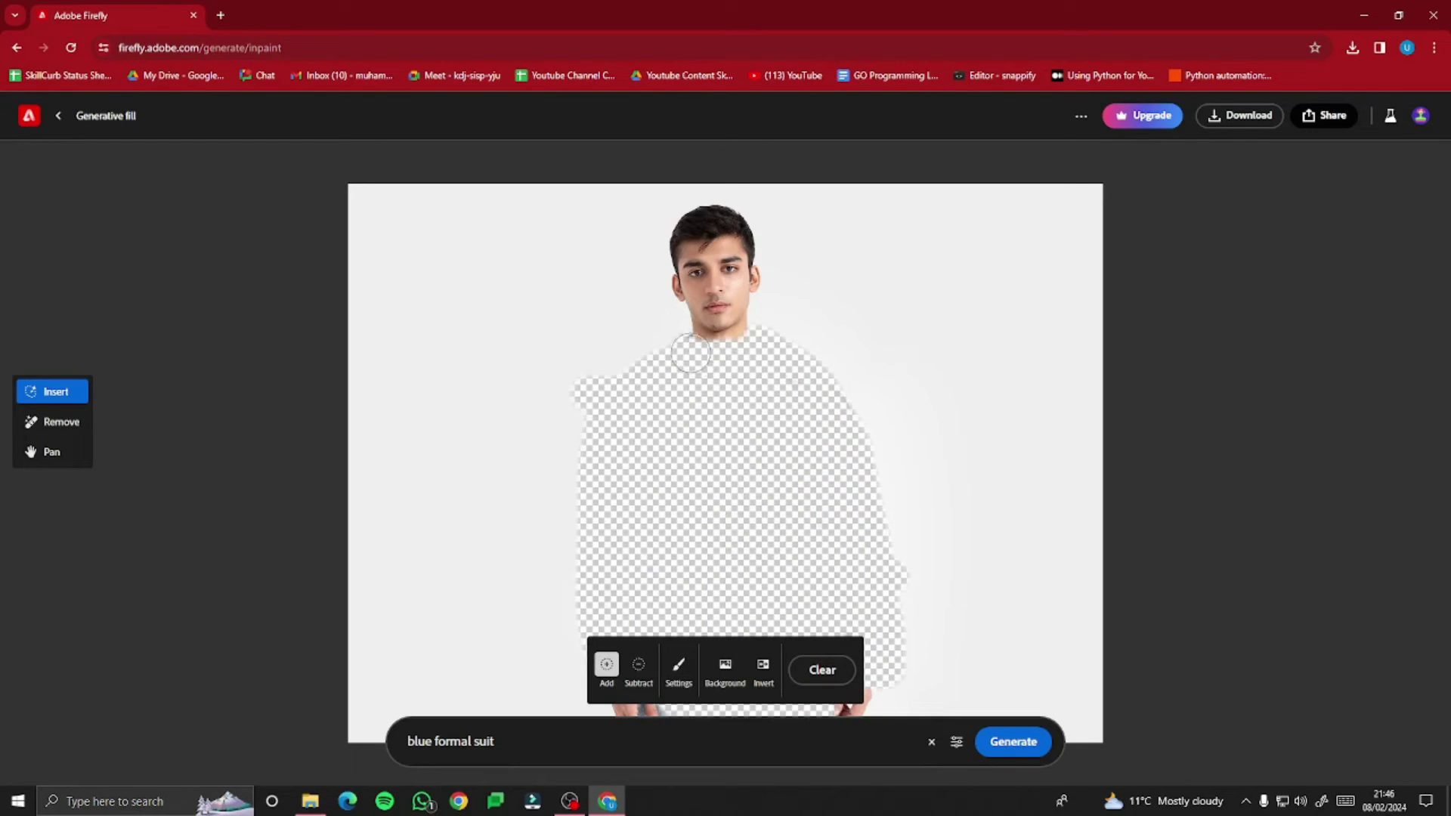
{"action": "left_click_drag", "start_coordinate": [687, 335], "coordinate": [757, 364]}
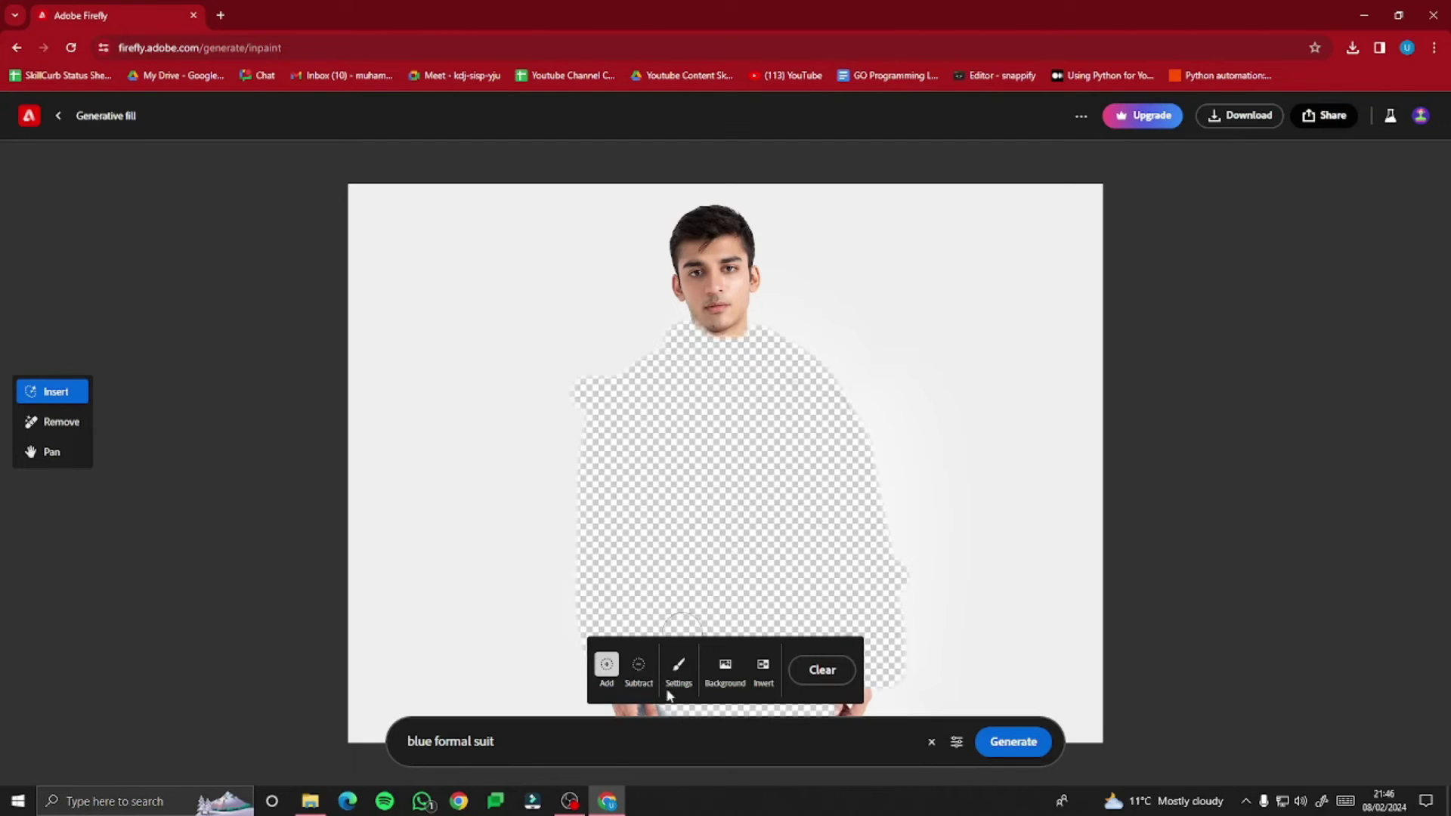
Step: Replace the prompt with "white tee shirt" and generate a fill for the masked clothing area
{"action": "triple_click", "coordinate": [611, 744]}
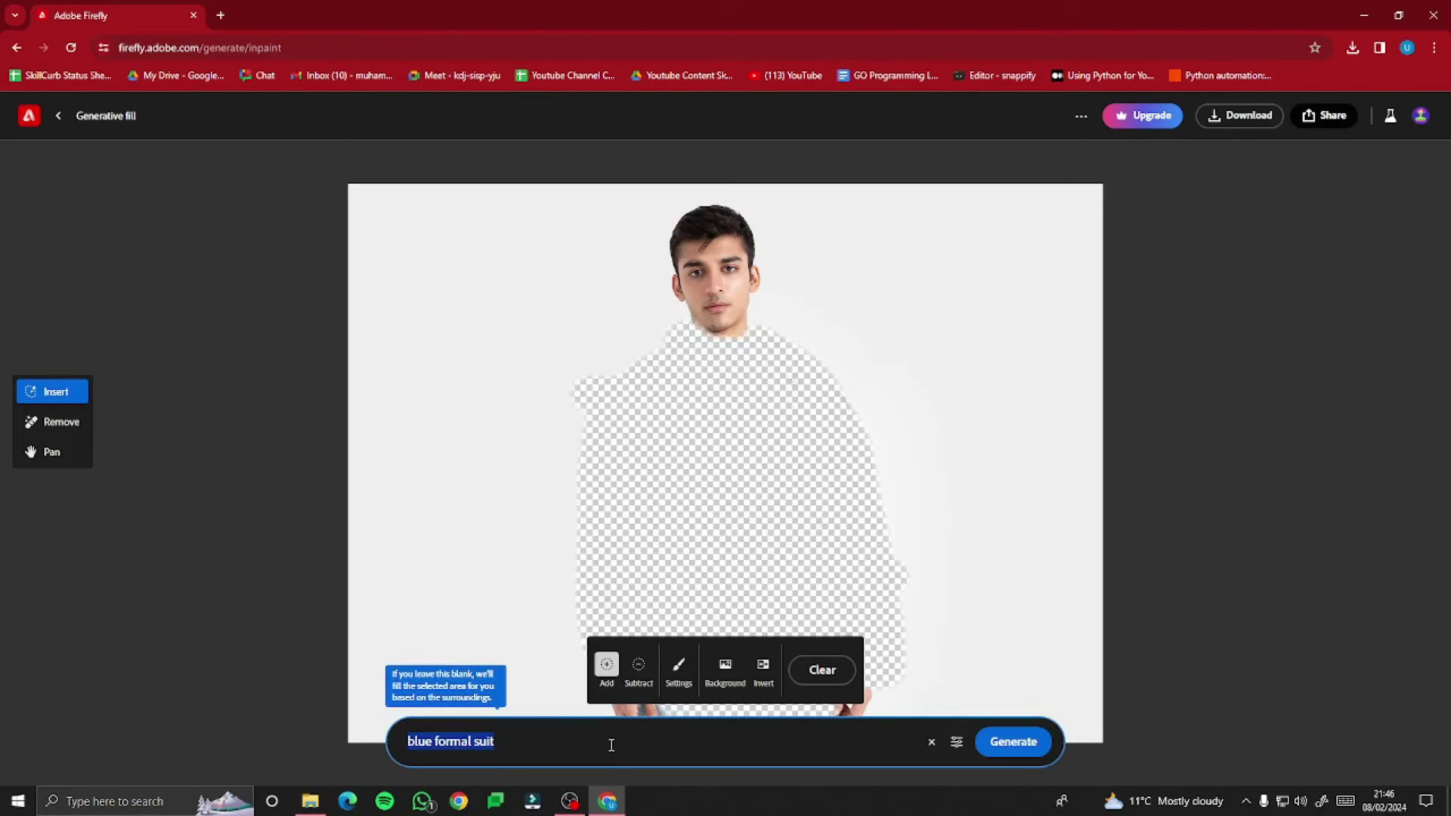
{"action": "type", "text": "white tee sgi"}
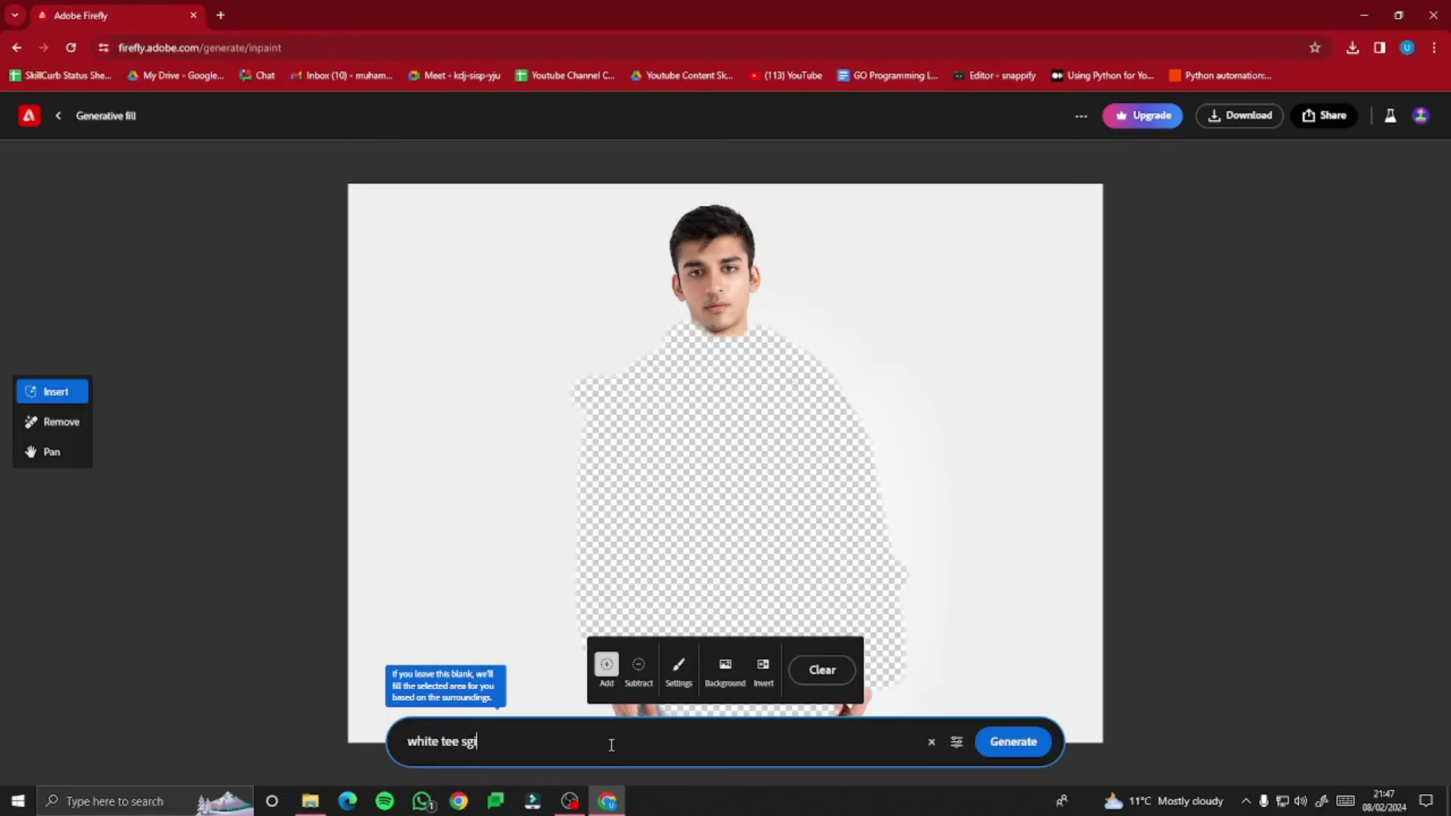
{"action": "key", "text": "BackSpace"}
{"action": "key", "text": "BackSpace"}
{"action": "left_click", "coordinate": [1026, 744]}
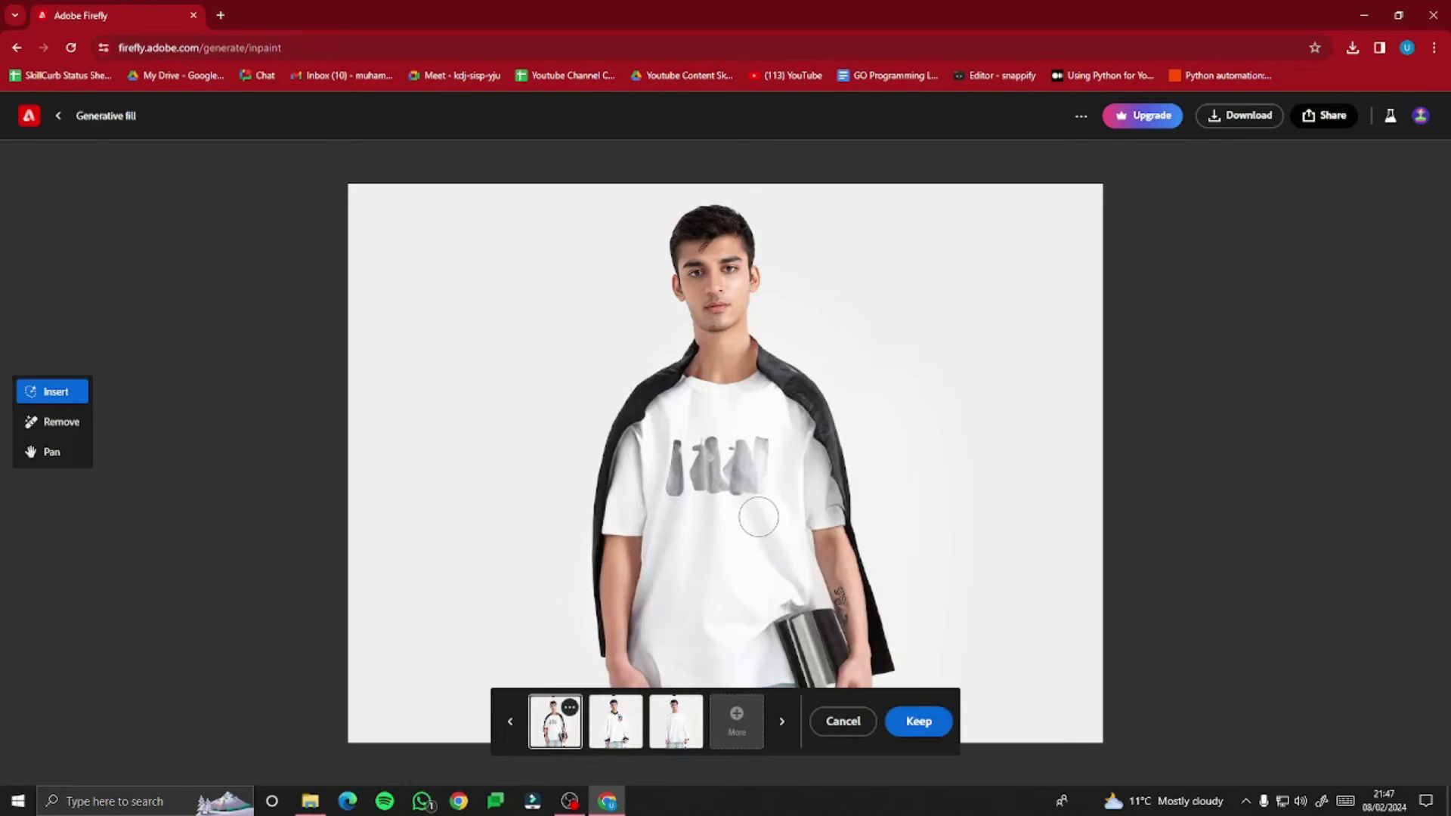
Step: Preview the second, third and first white shirt variations on the man and discard the generated results
{"action": "left_click", "coordinate": [617, 723]}
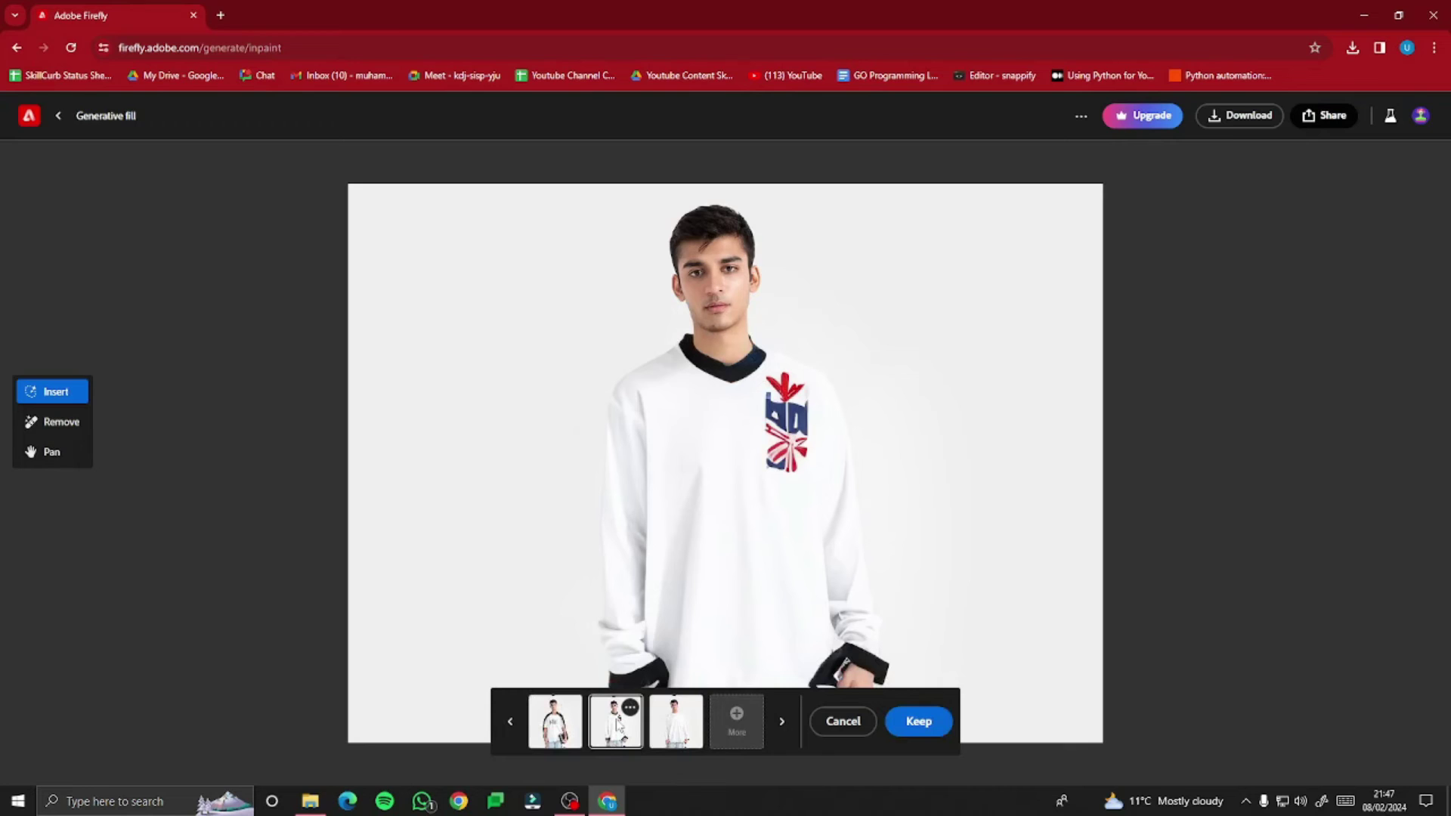
{"action": "left_click", "coordinate": [676, 721]}
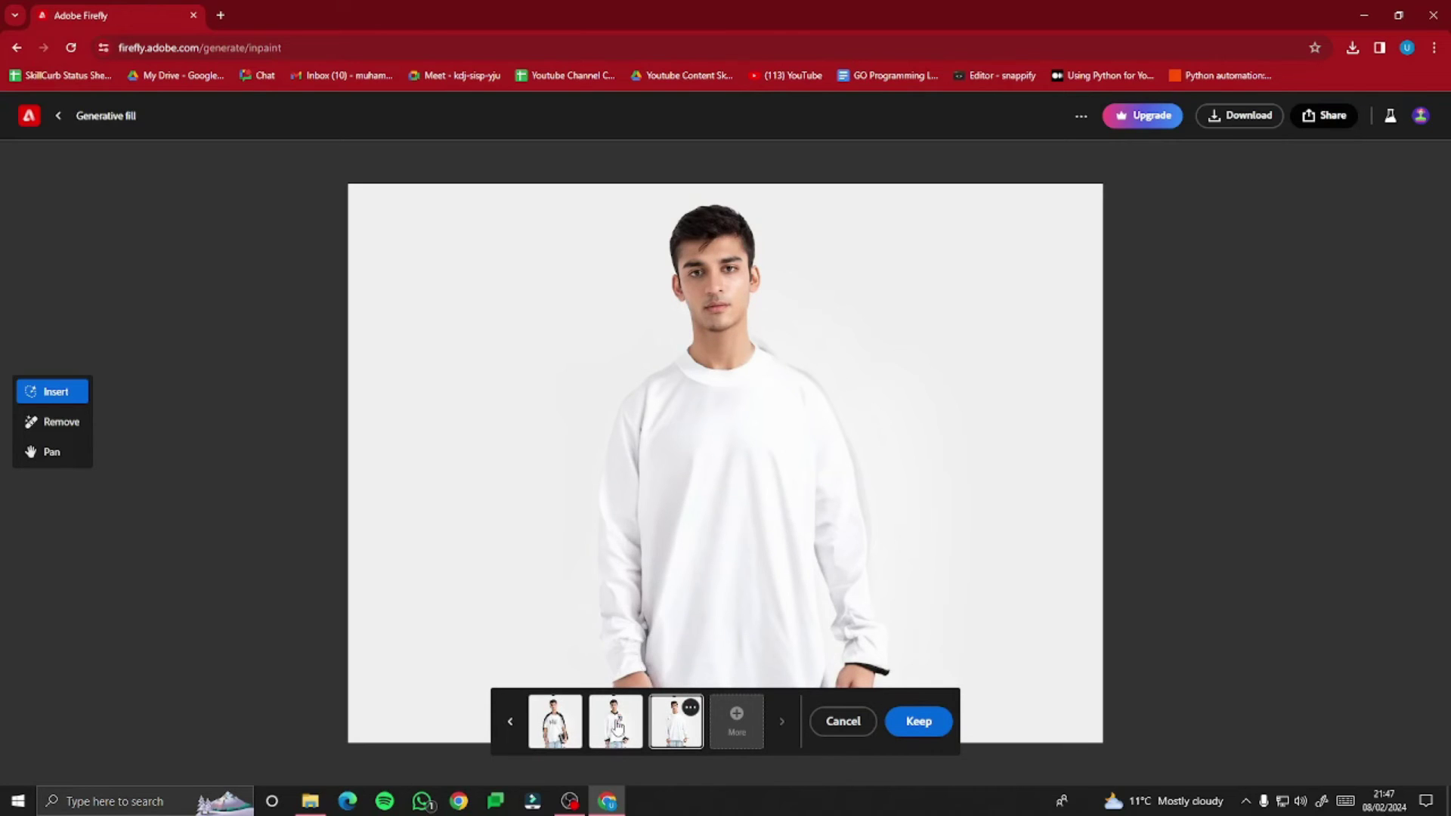
{"action": "left_click", "coordinate": [559, 724]}
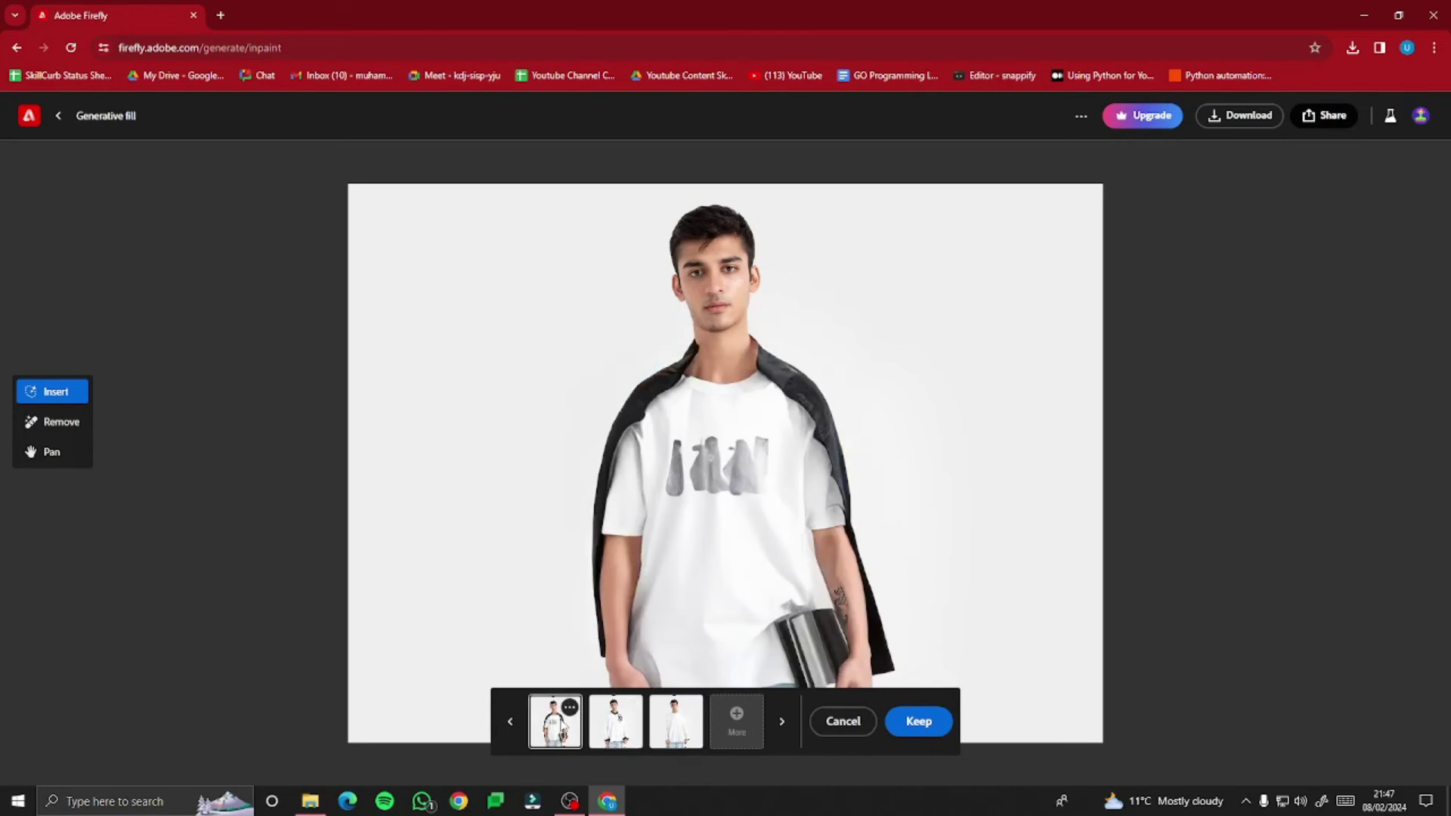
{"action": "left_click", "coordinate": [830, 724]}
Step: Change the prompt to "red button down shirt" and generate a fill for the masked clothing area
{"action": "triple_click", "coordinate": [571, 731]}
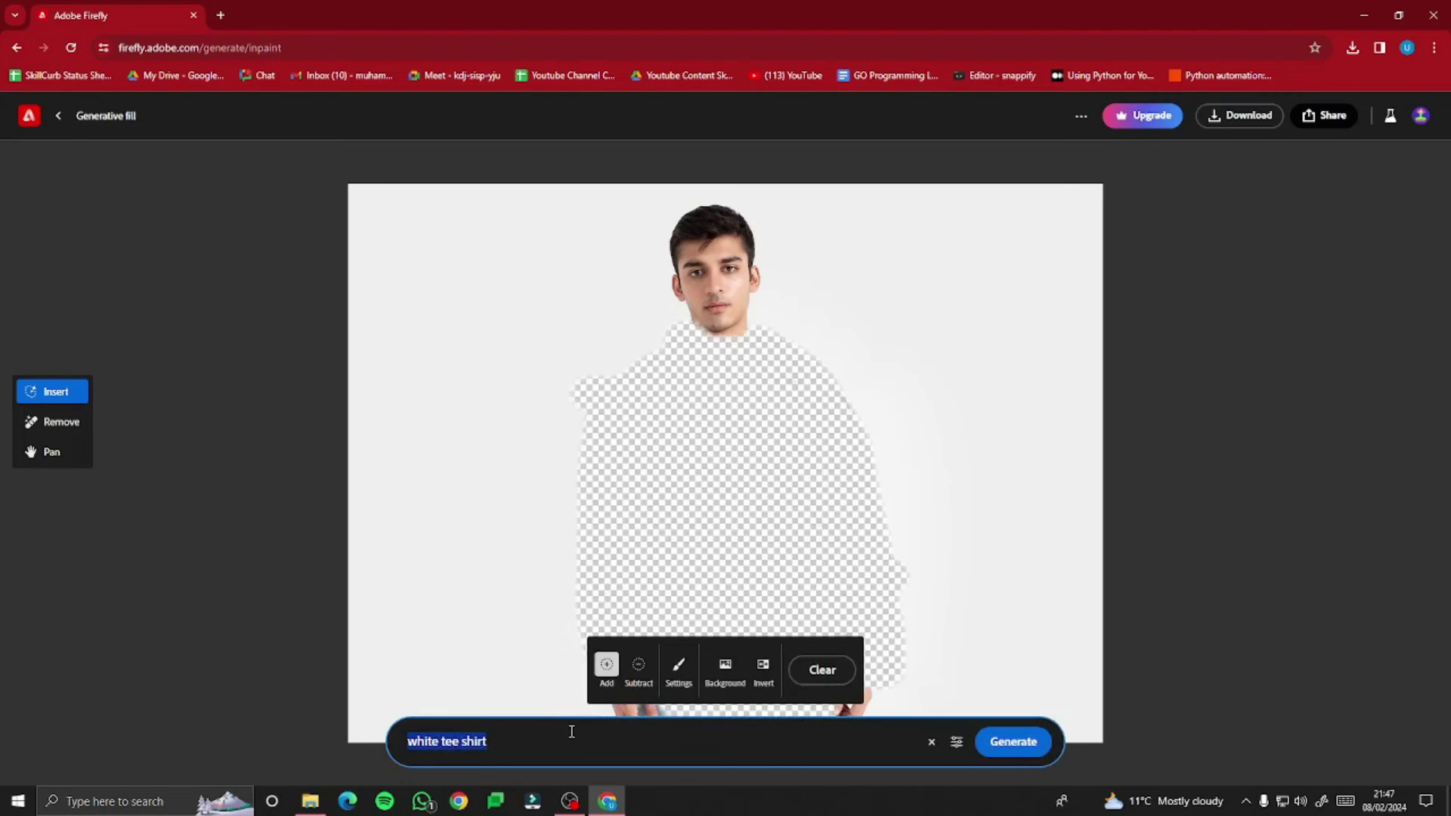
{"action": "type", "text": "red button down tee shirt"}
{"action": "left_click_drag", "start_coordinate": [504, 741], "coordinate": [643, 744]}
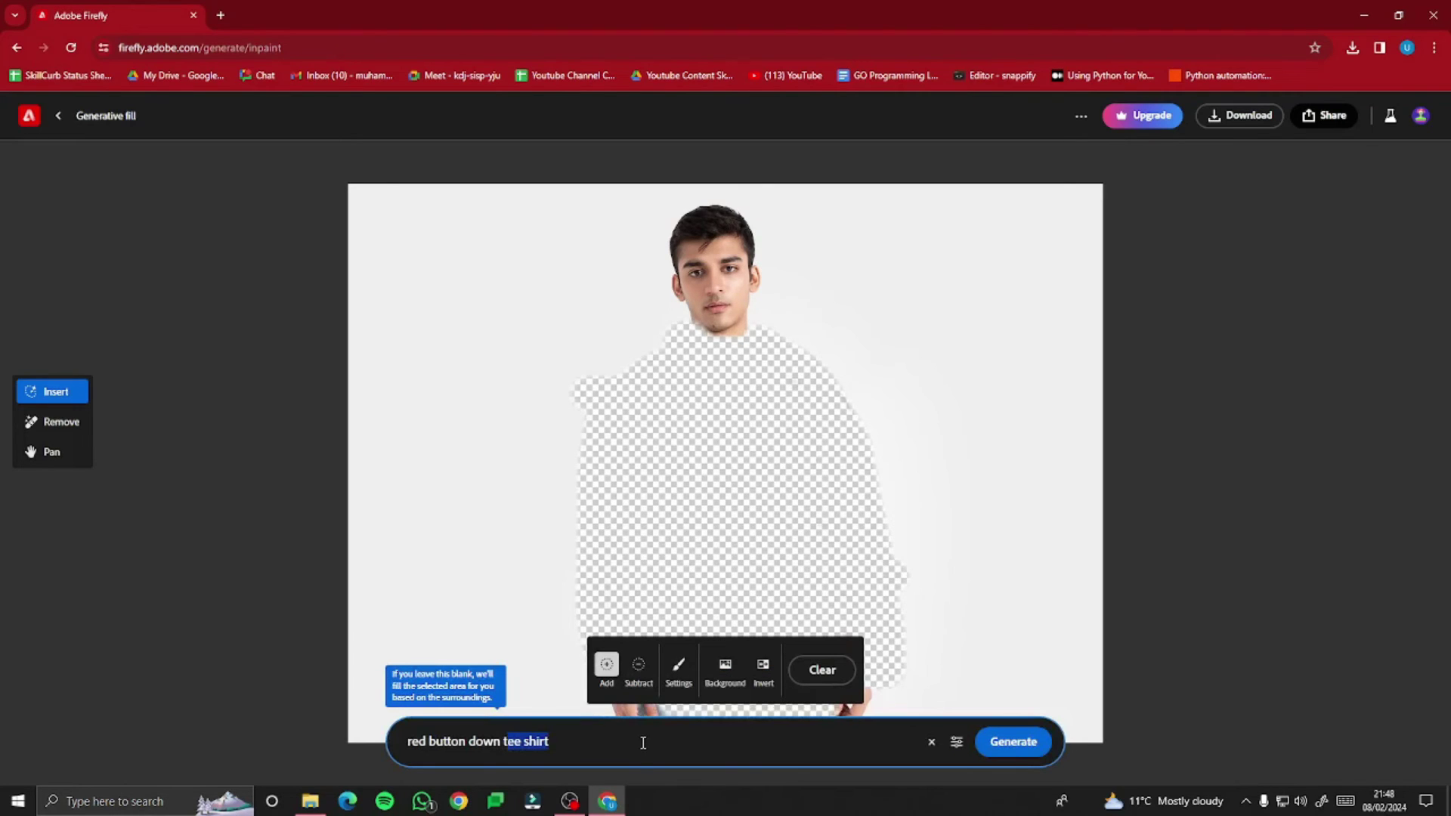
{"action": "key", "text": "BackSpace"}
{"action": "left_click", "coordinate": [1013, 741]}
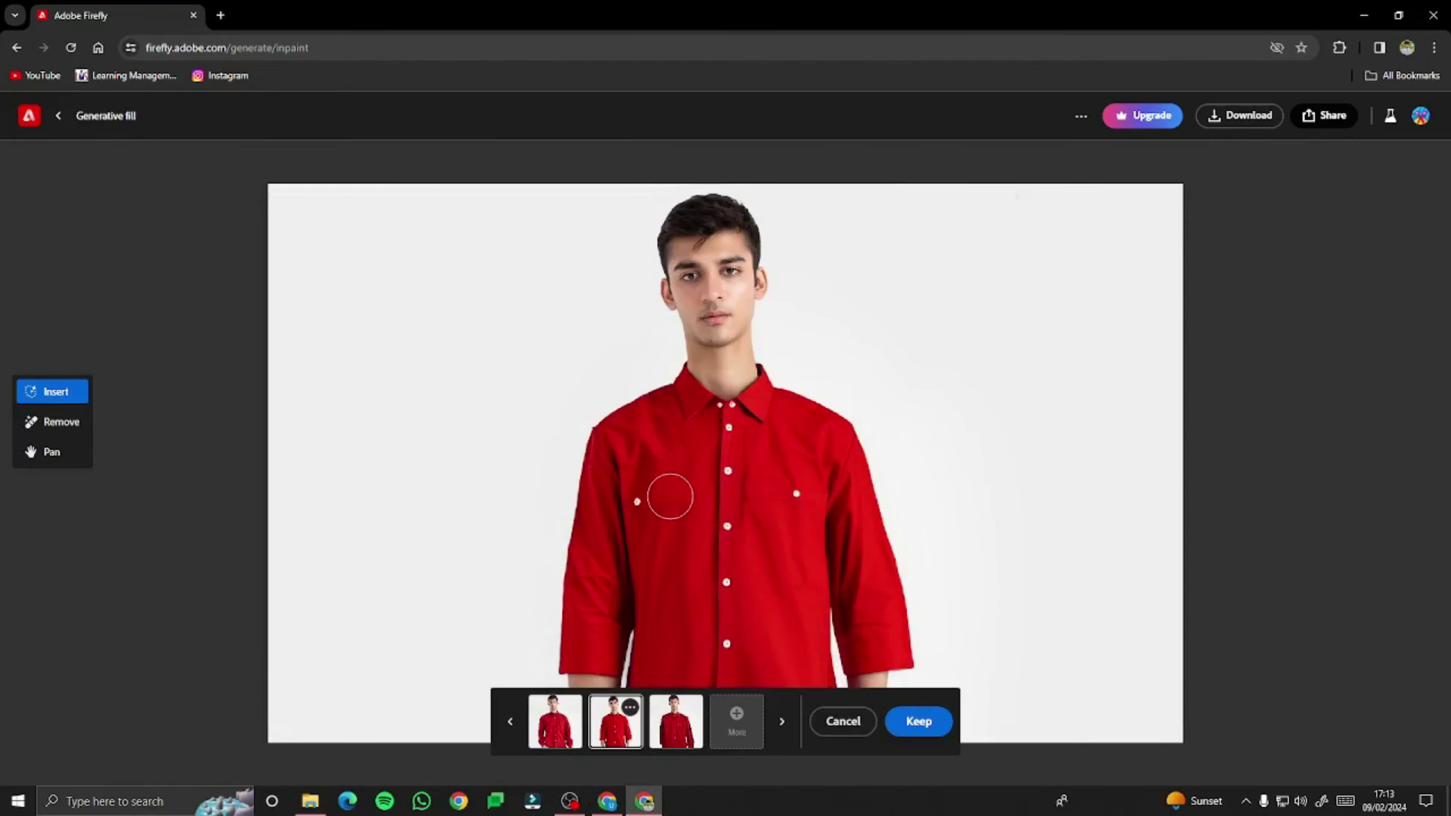
Step: Compare the three generated red shirt variations on the man, ending on the second one
{"action": "left_click", "coordinate": [686, 724]}
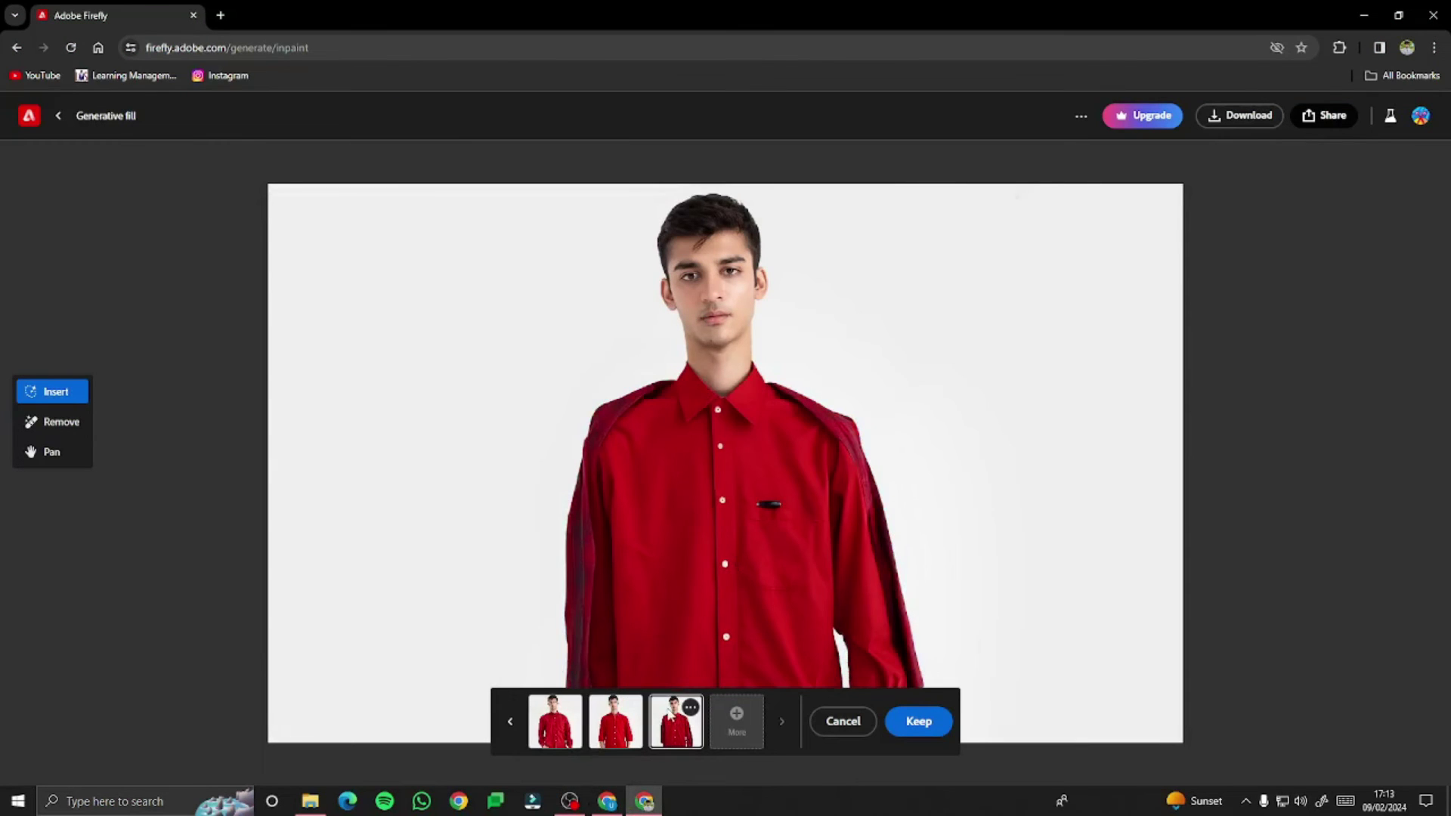
{"action": "left_click", "coordinate": [606, 742]}
{"action": "left_click", "coordinate": [559, 730]}
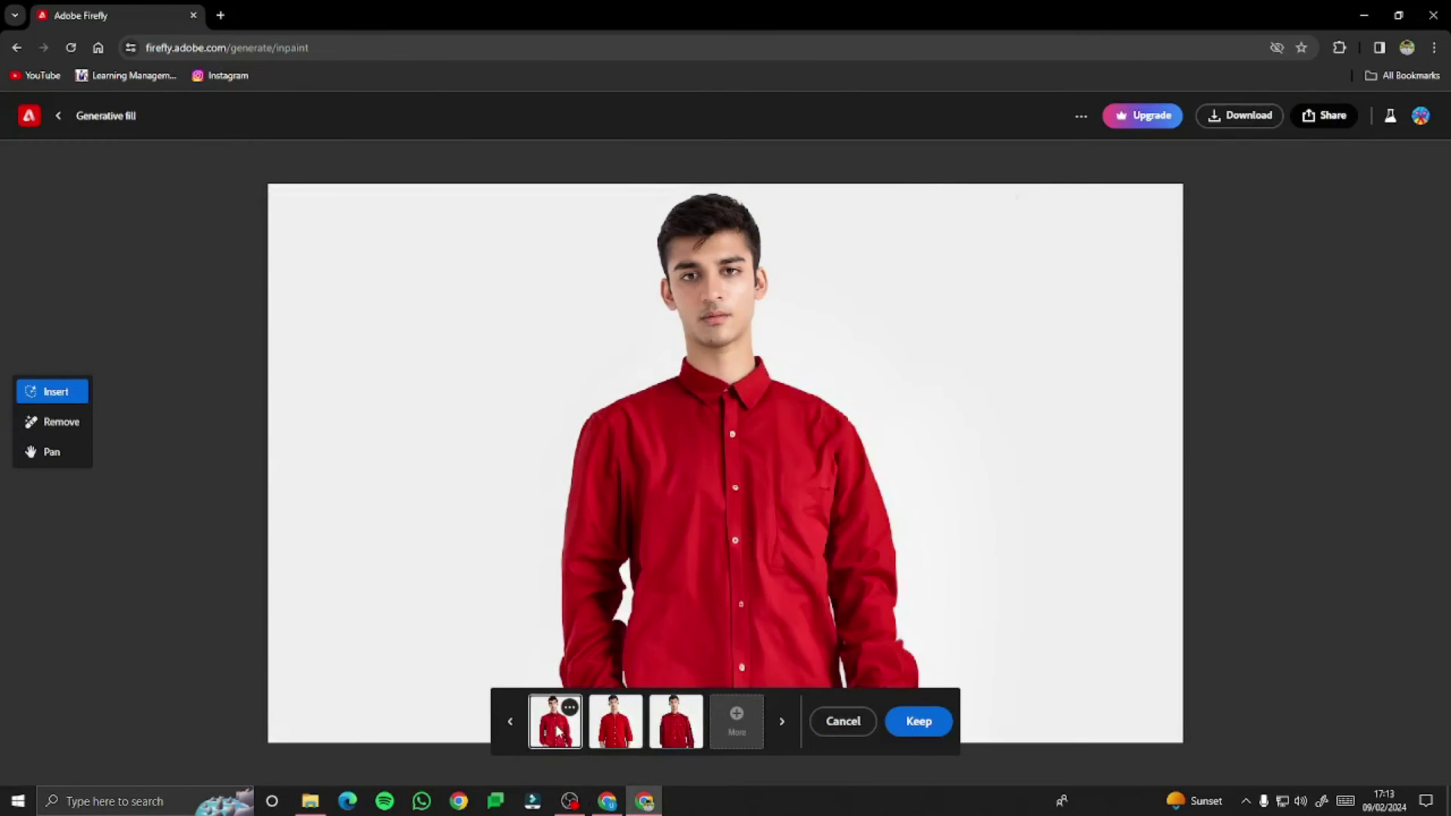
{"action": "left_click", "coordinate": [612, 733]}
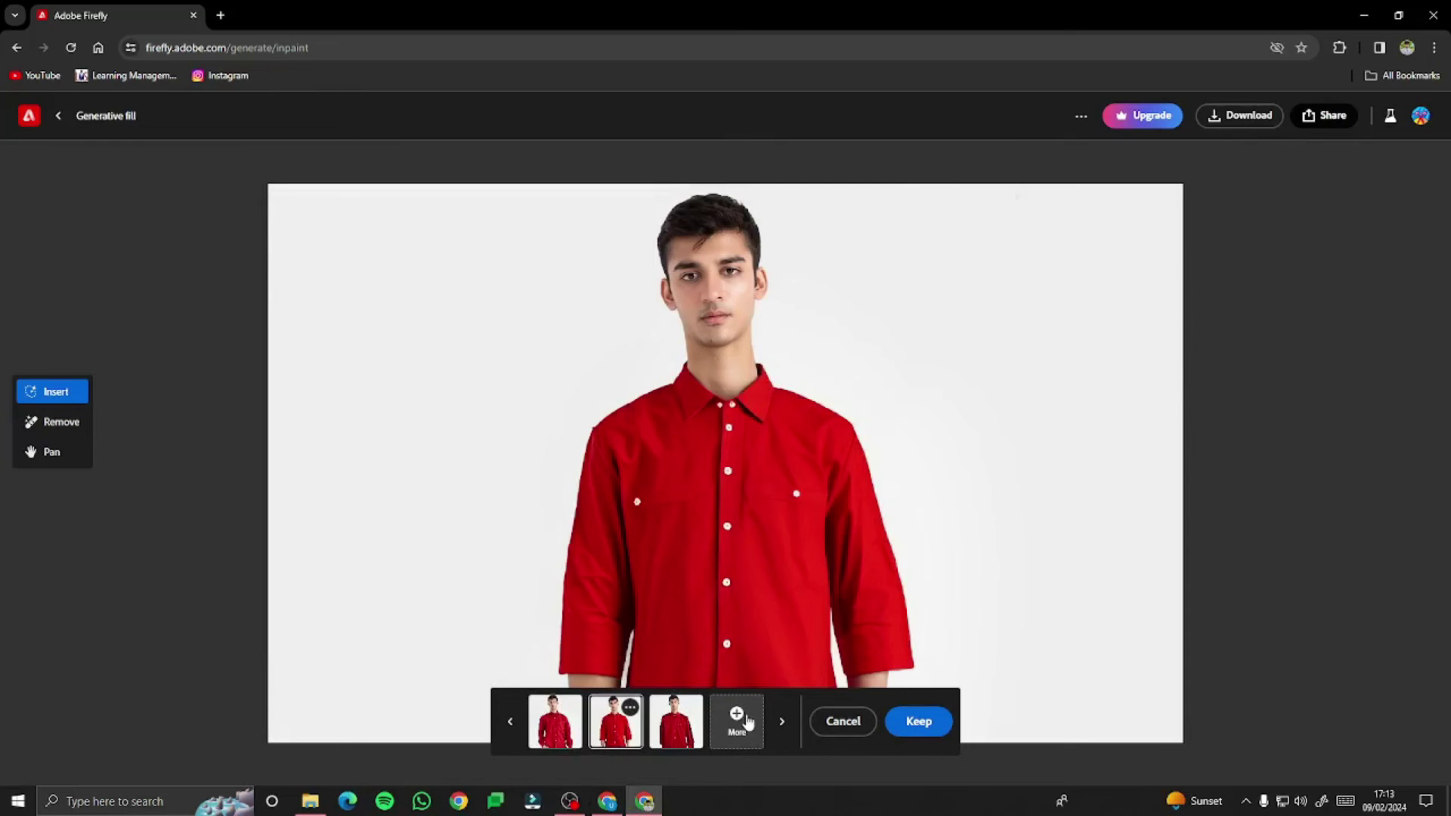
Step: Generate another set of red shirt variations, preview each of them and discard the results
{"action": "left_click", "coordinate": [738, 719]}
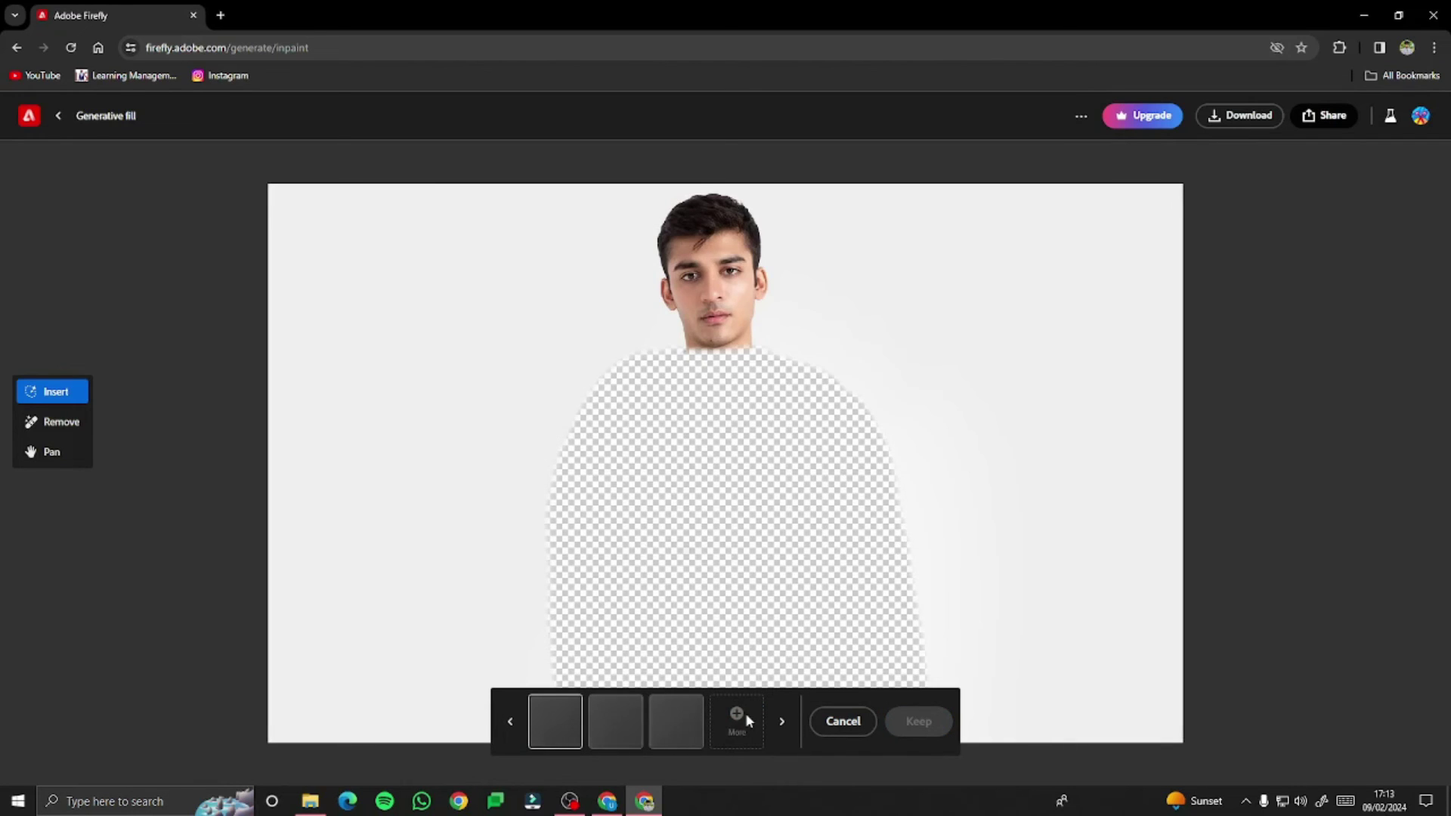
{"action": "left_click", "coordinate": [621, 739]}
{"action": "left_click", "coordinate": [672, 733]}
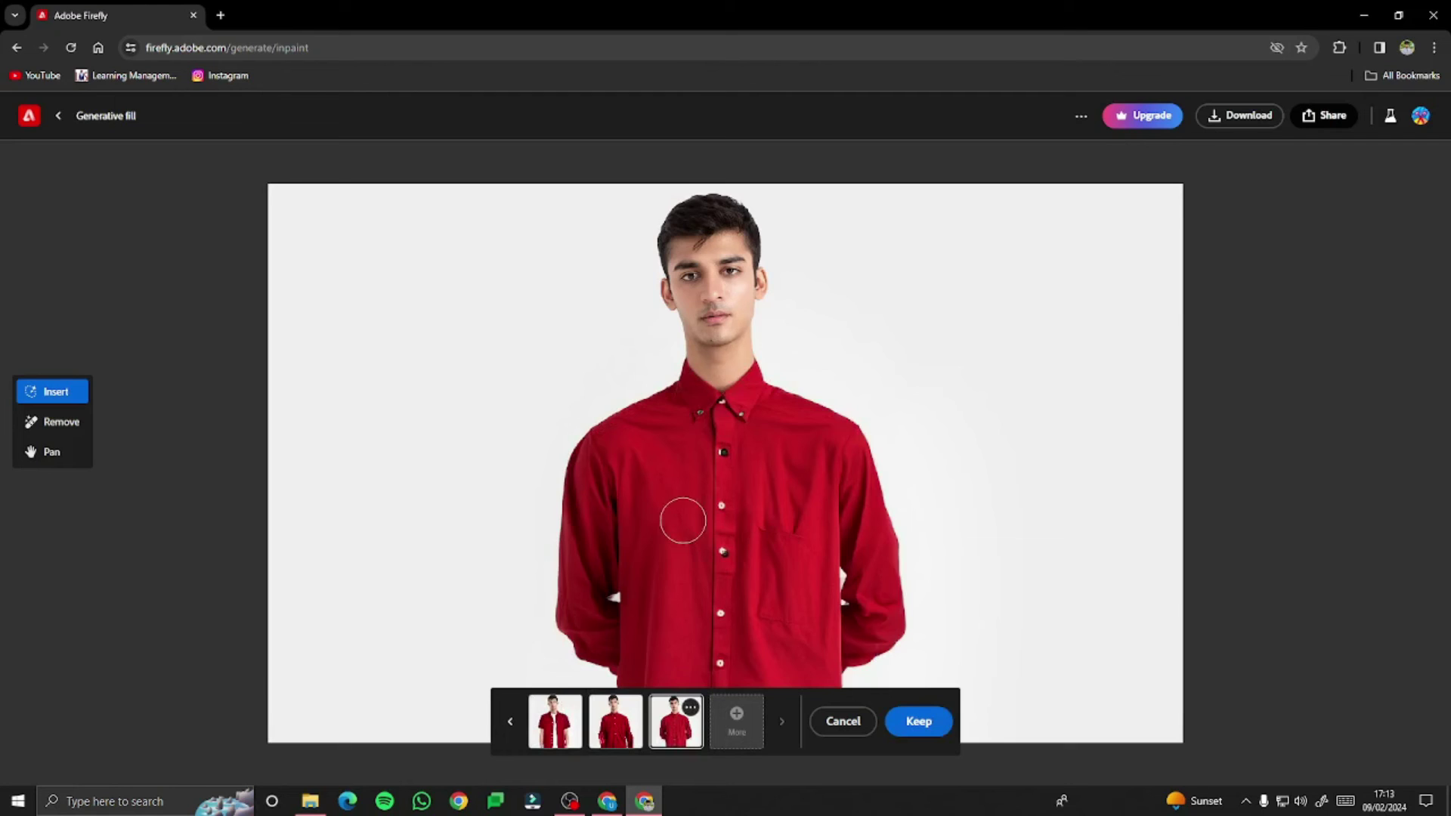
{"action": "left_click", "coordinate": [560, 742]}
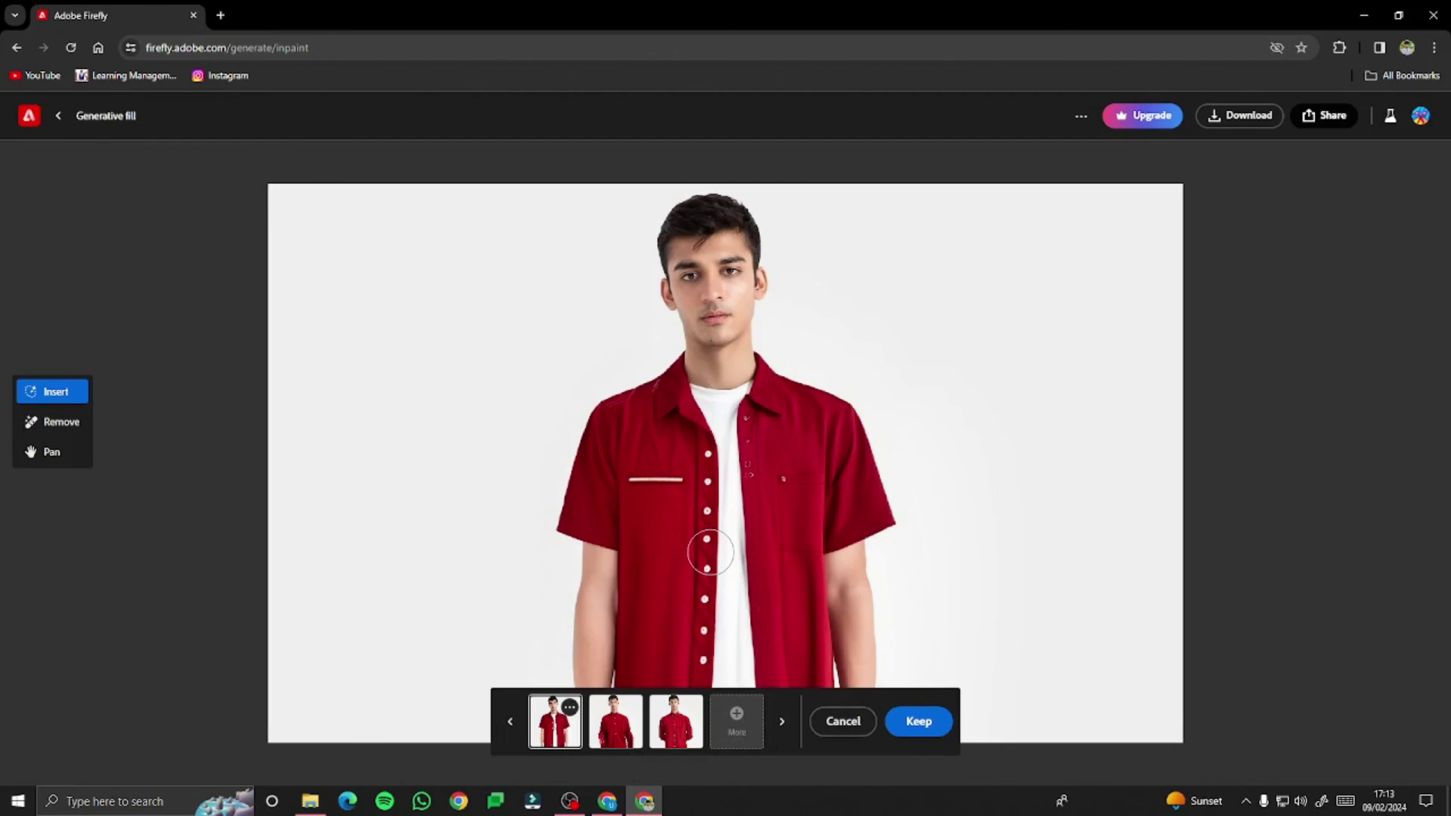
{"action": "left_click", "coordinate": [842, 722]}
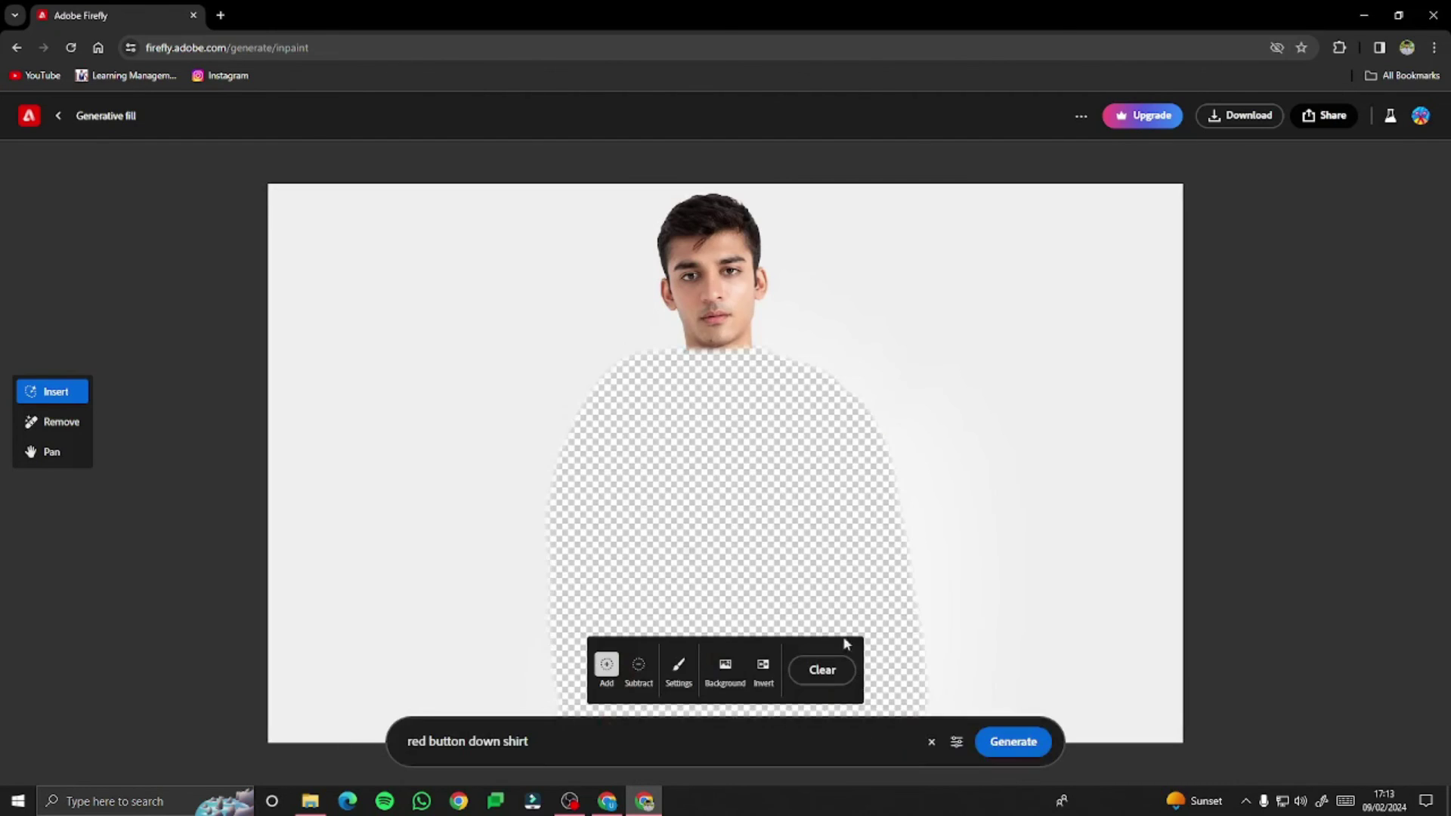
Step: Replace the prompt with "football jersey" and generate a fill for the masked clothing area
{"action": "left_click", "coordinate": [612, 741]}
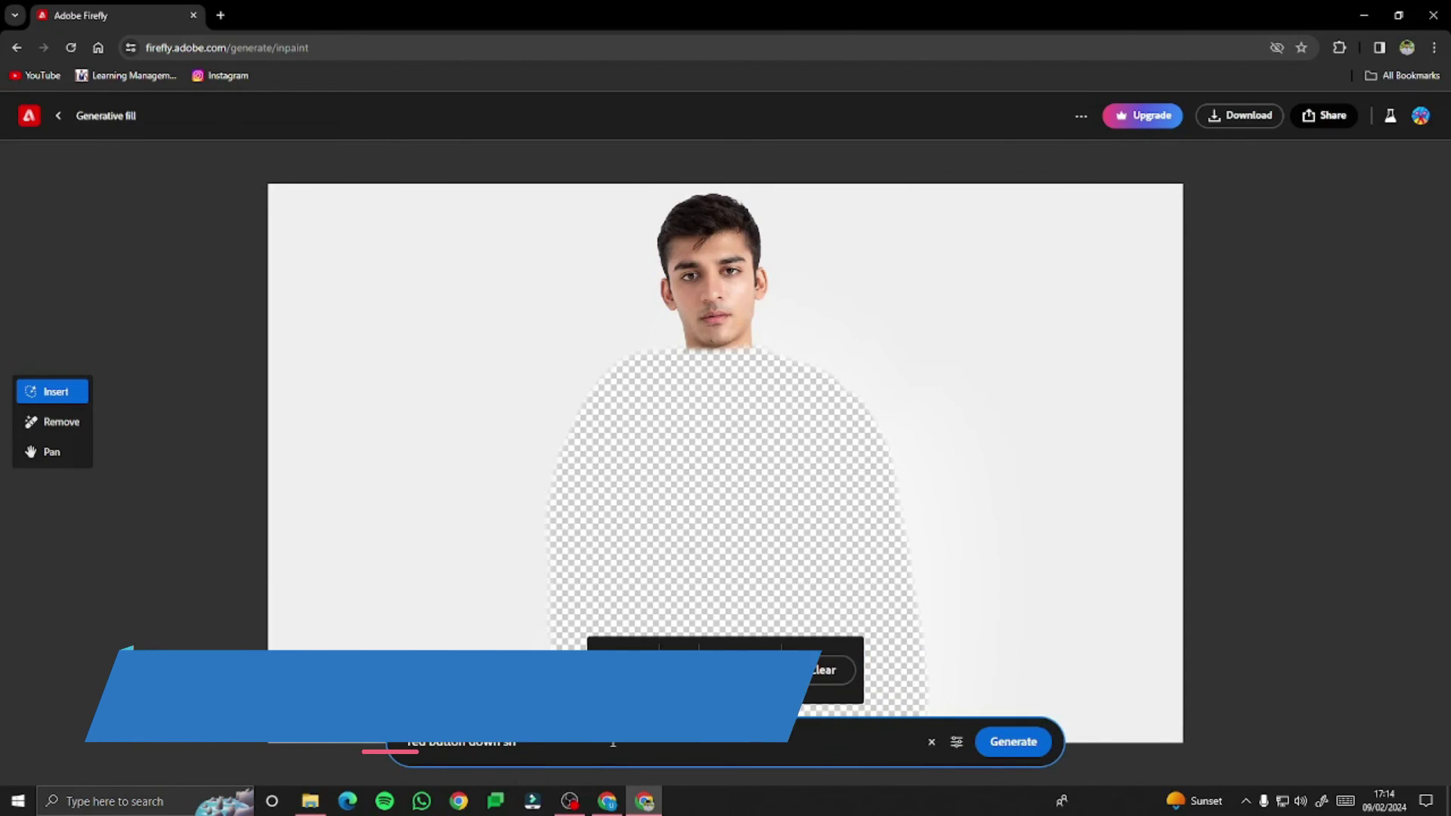
{"action": "key", "text": "BackSpace"}
{"action": "key", "text": "BackSpace"}
{"action": "key", "text": "BackSpace"}
{"action": "key", "text": "BackSpace"}
{"action": "key", "text": "BackSpace"}
{"action": "key", "text": "BackSpace"}
{"action": "key", "text": "BackSpace"}
{"action": "key", "text": "BackSpace"}
{"action": "key", "text": "BackSpace"}
{"action": "key", "text": "BackSpace"}
{"action": "key", "text": "BackSpace"}
{"action": "key", "text": "BackSpace"}
{"action": "key", "text": "BackSpace"}
{"action": "key", "text": "BackSpace"}
{"action": "key", "text": "BackSpace"}
{"action": "key", "text": "BackSpace"}
{"action": "key", "text": "BackSpace"}
{"action": "key", "text": "BackSpace"}
{"action": "key", "text": "BackSpace"}
{"action": "key", "text": "BackSpace"}
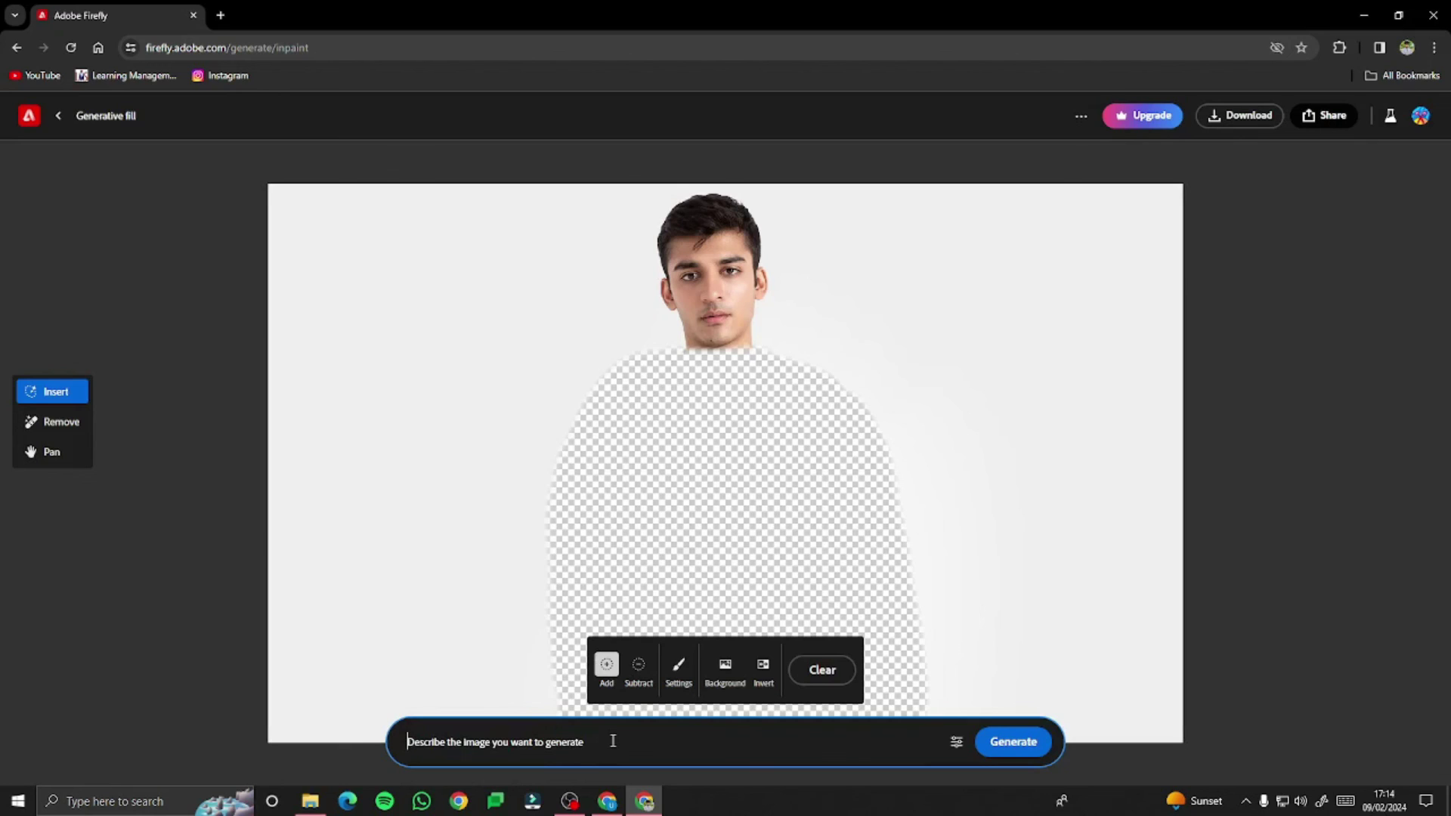
{"action": "type", "text": "football jersey"}
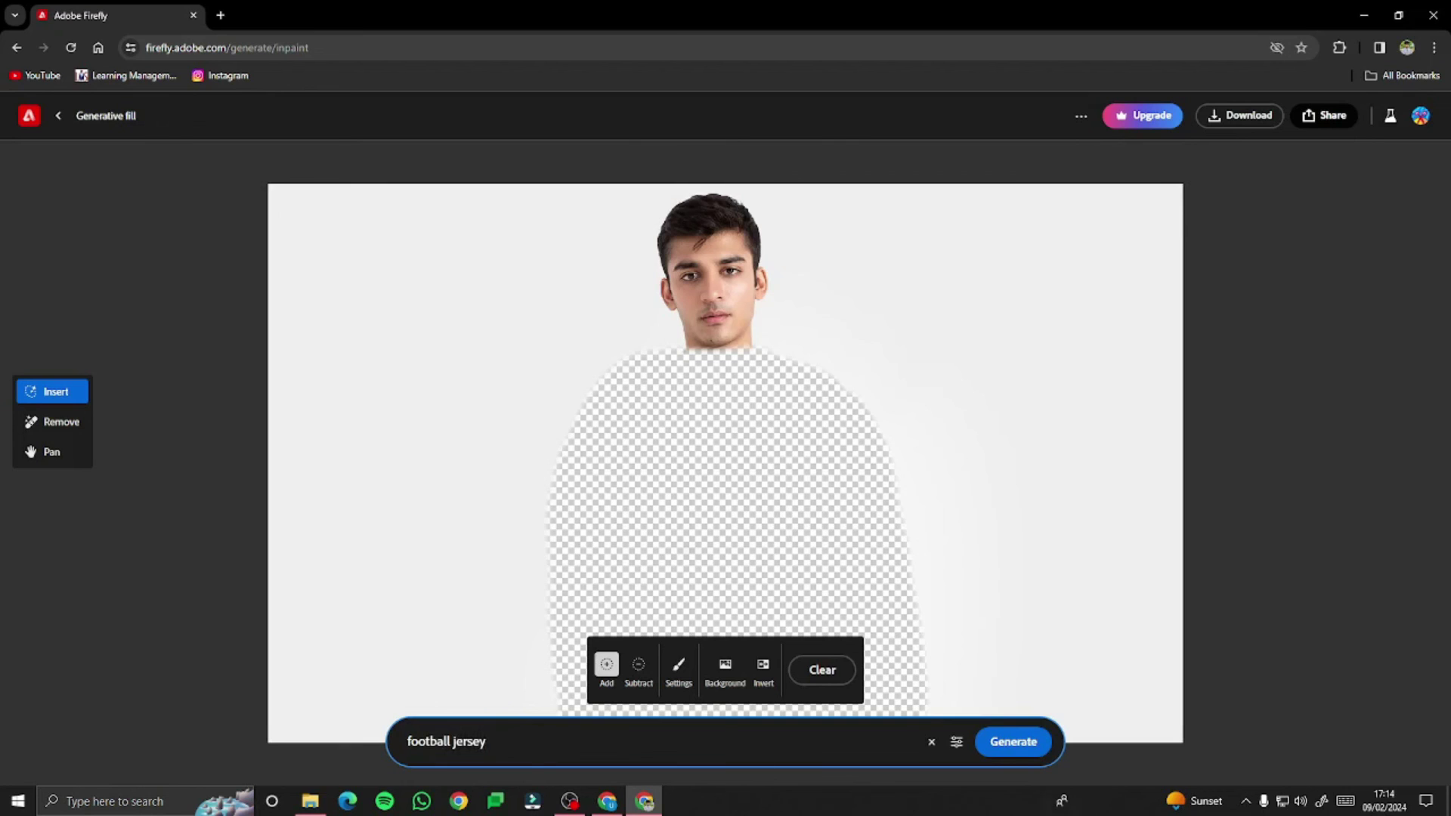
{"action": "left_click", "coordinate": [1026, 749]}
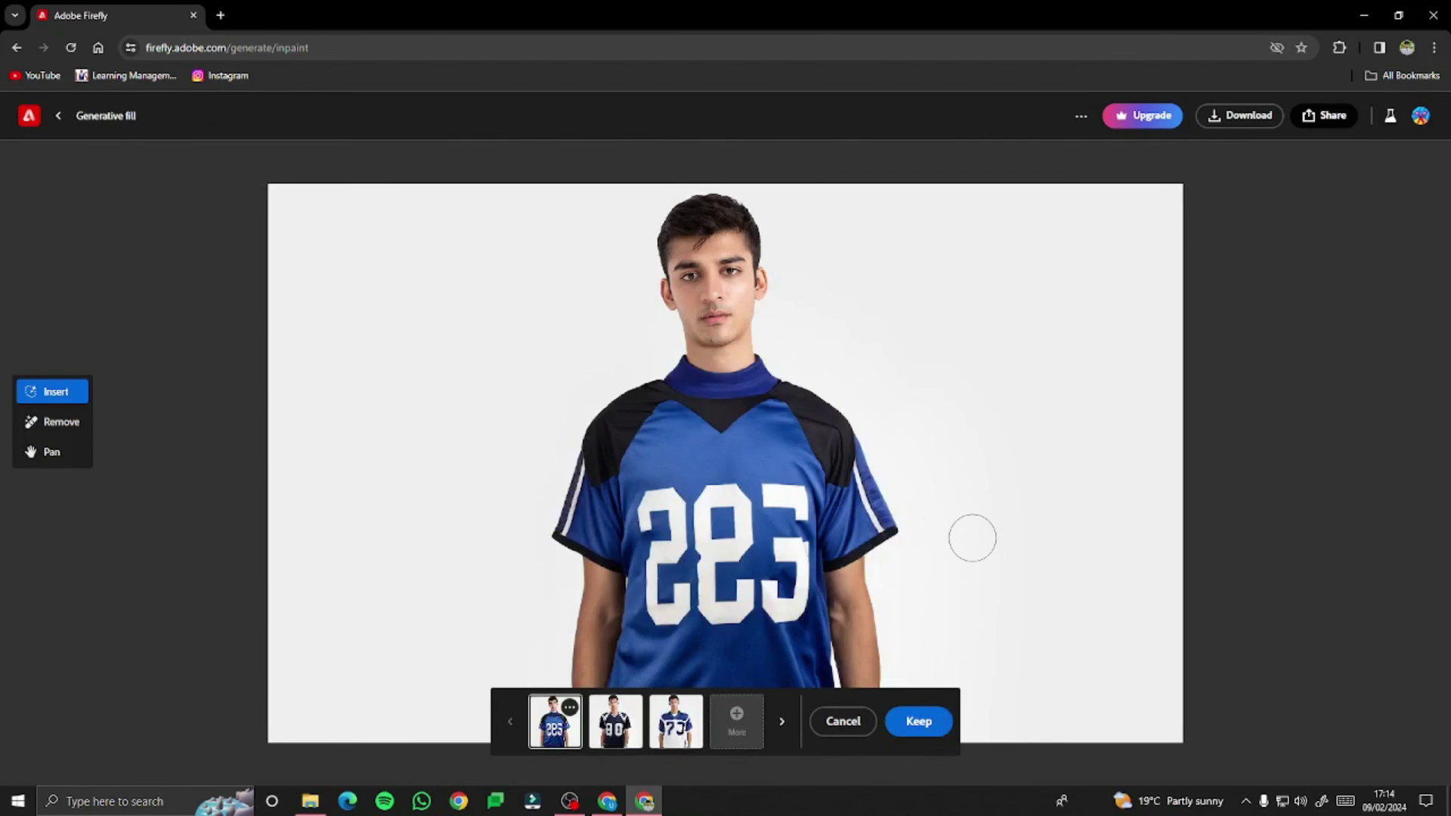
Step: Compare the three generated football jersey variations on the man, ending on the third one
{"action": "left_click", "coordinate": [615, 727]}
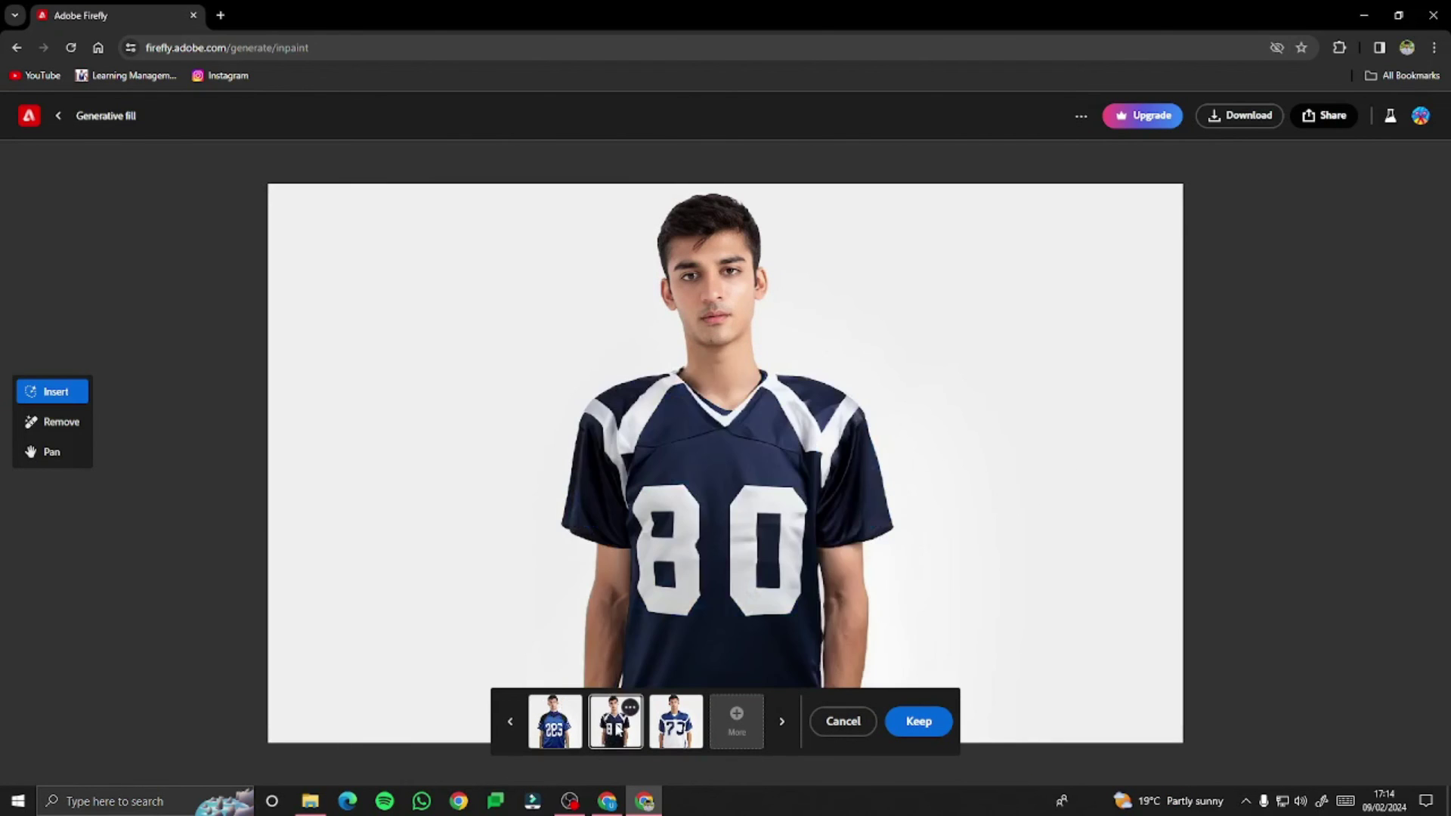
{"action": "left_click", "coordinate": [673, 729]}
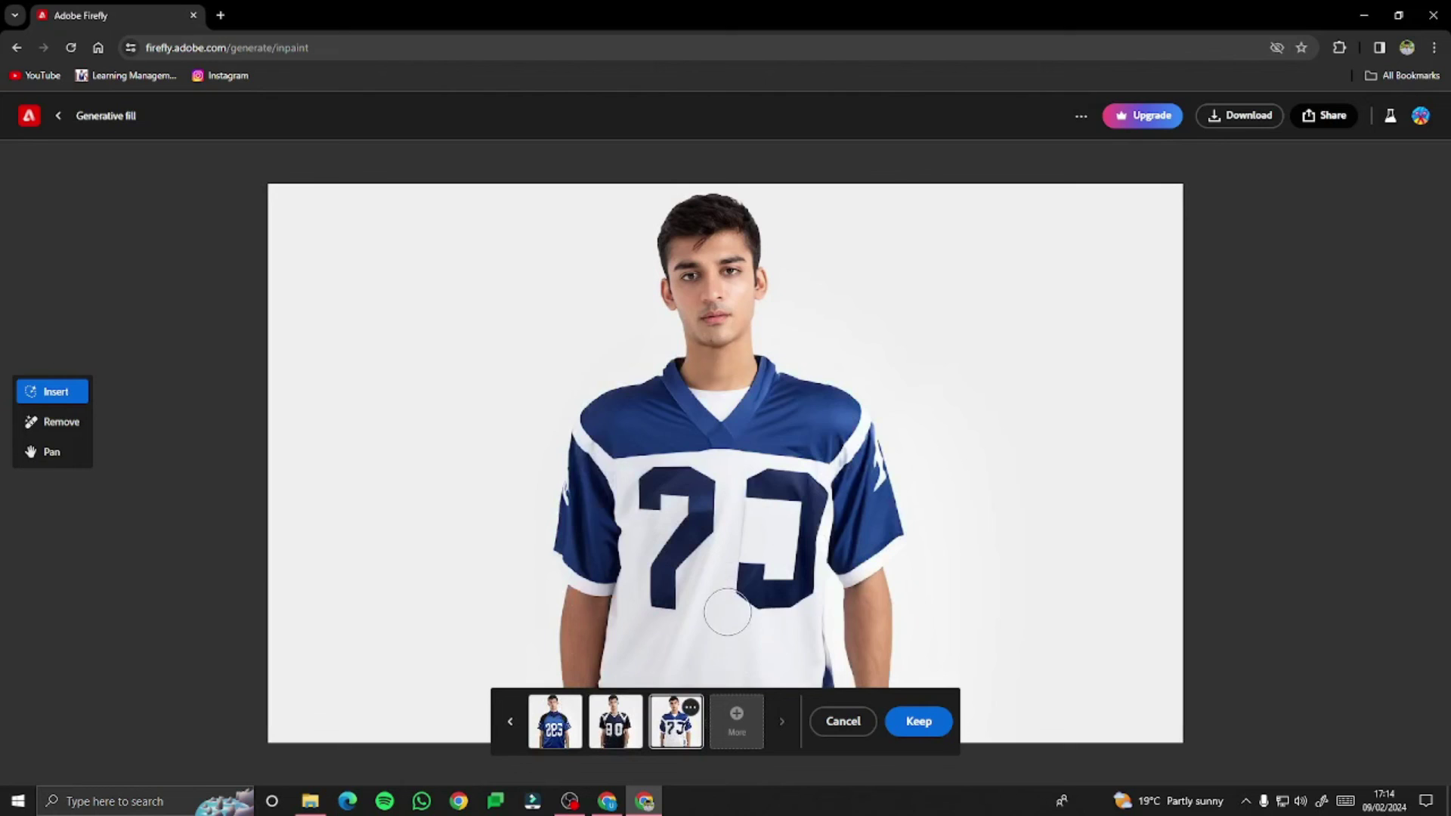
{"action": "left_click", "coordinate": [610, 736]}
{"action": "left_click", "coordinate": [546, 739]}
{"action": "left_click", "coordinate": [655, 739]}
Step: Generate another set of football jersey variations and preview each of them, ending on the first one
{"action": "left_click", "coordinate": [737, 724]}
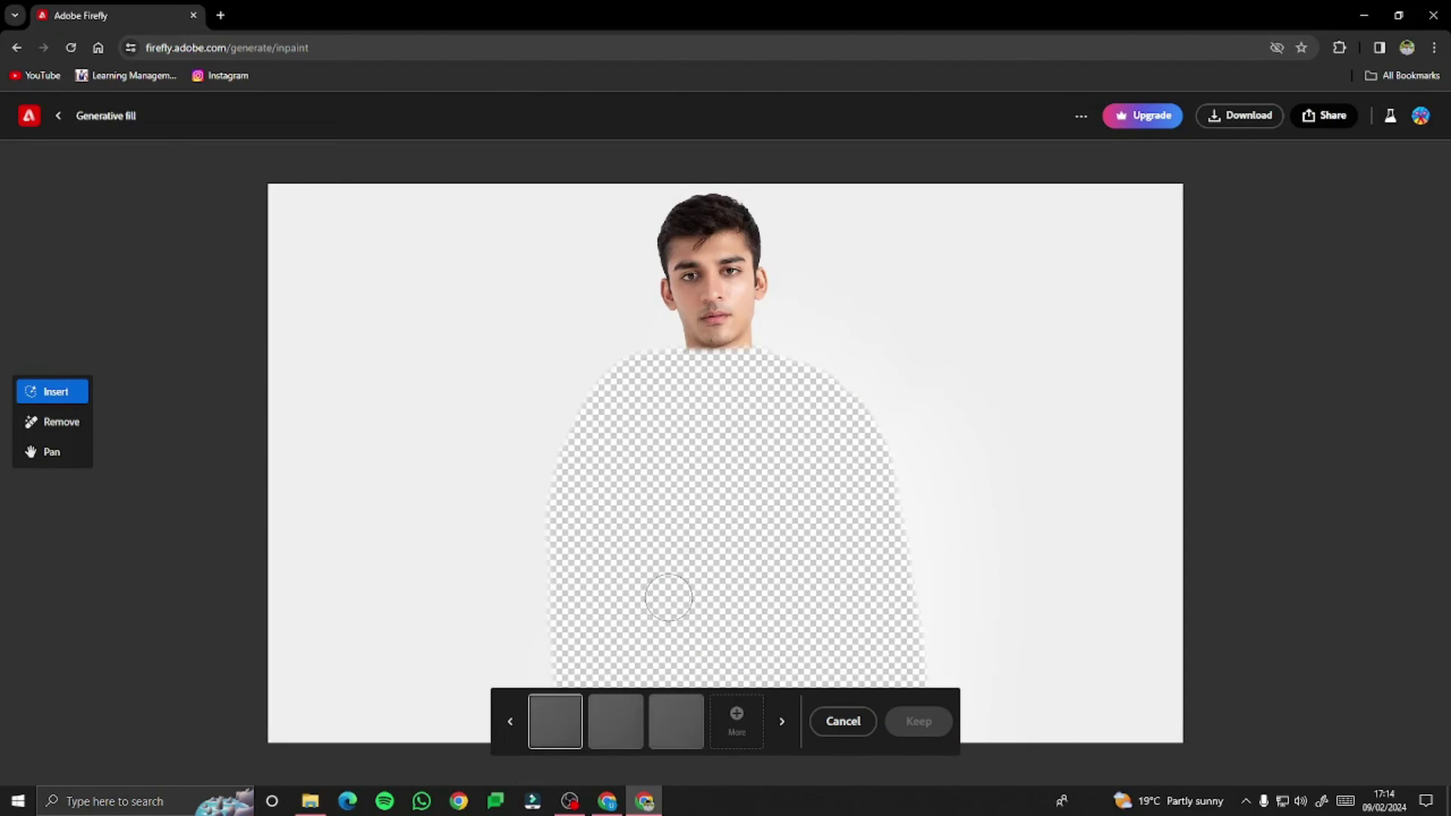
{"action": "left_click", "coordinate": [617, 727]}
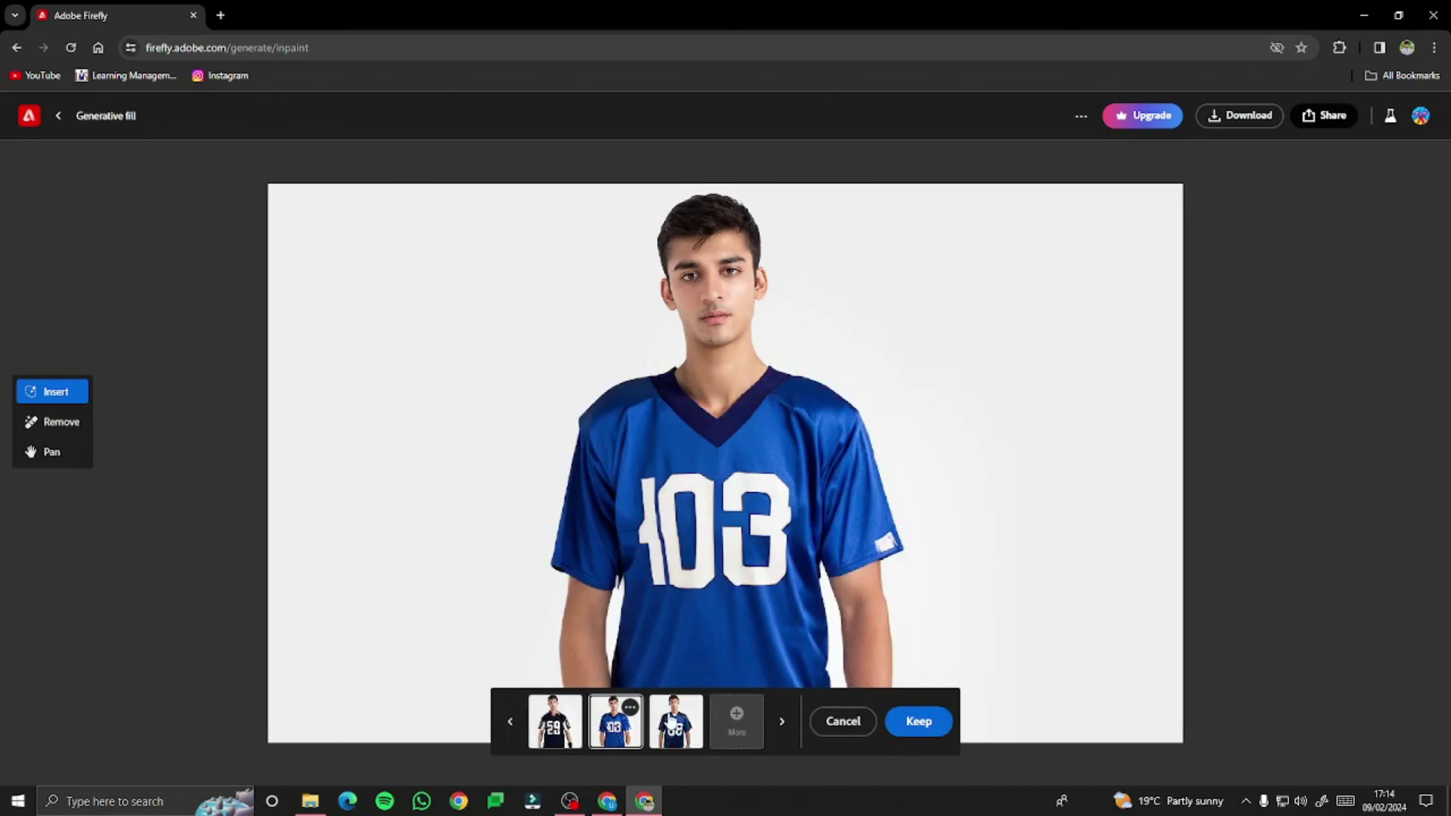
{"action": "left_click", "coordinate": [670, 722]}
{"action": "left_click", "coordinate": [624, 729]}
{"action": "left_click", "coordinate": [569, 733]}
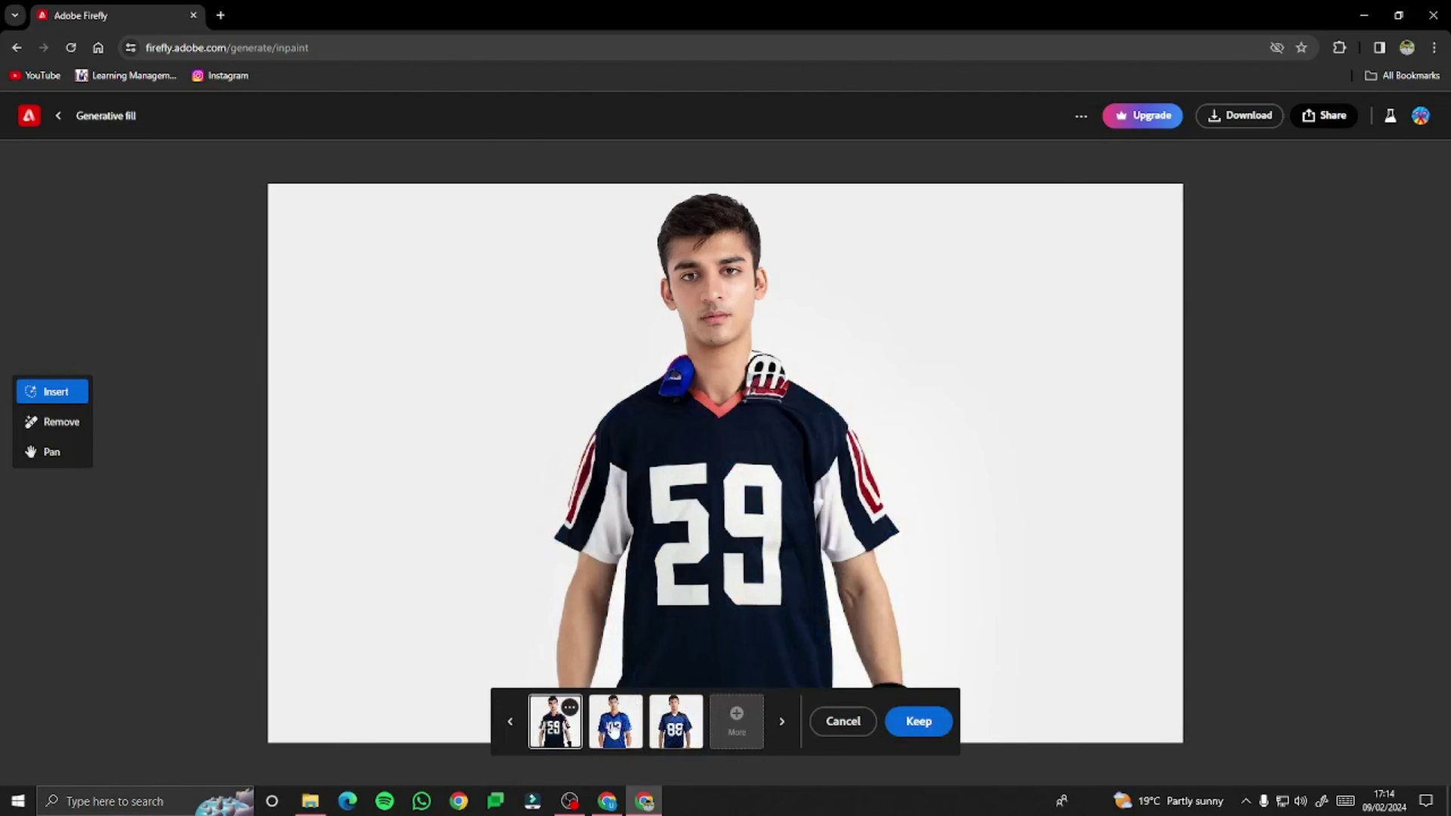